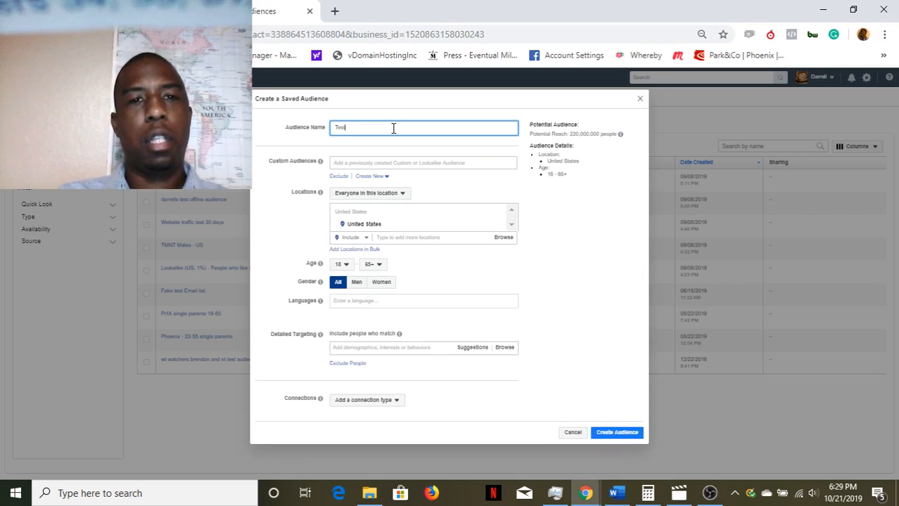
# Name the audience "Testing stuff I like audience" and view the available custom and lookalike audiences without choosing one
pyautogui.write('ing stuff I')
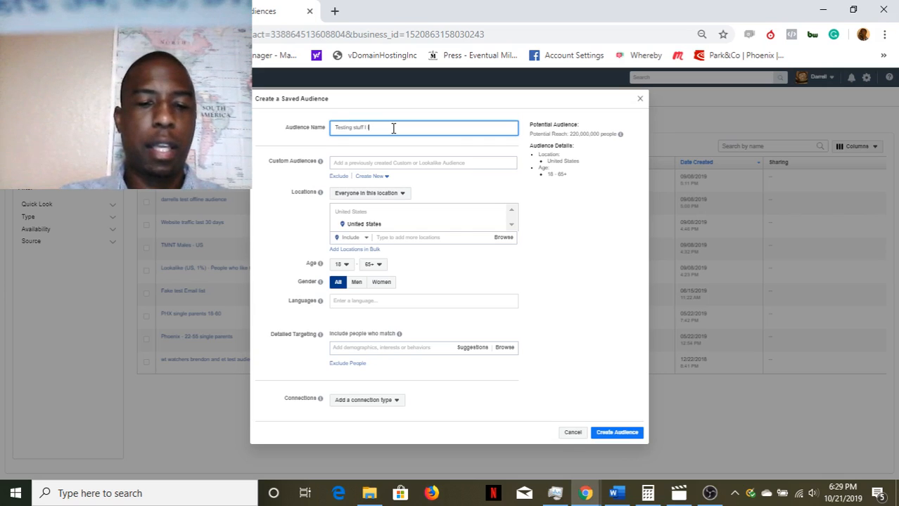
pyautogui.write('dience')
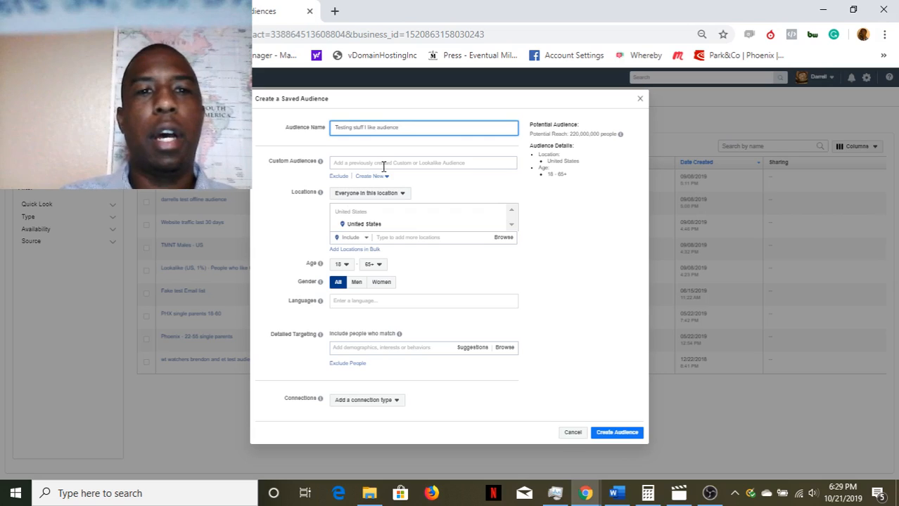
pyautogui.click(394, 162)
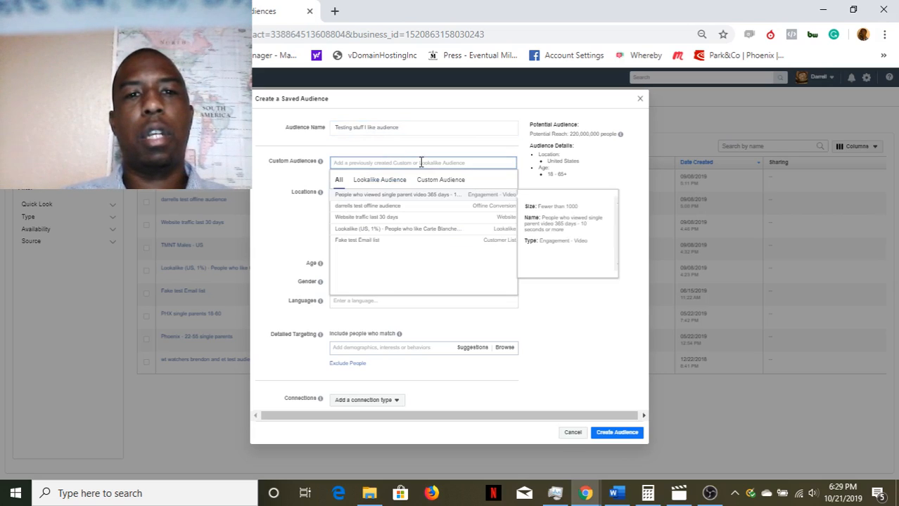
pyautogui.click(280, 145)
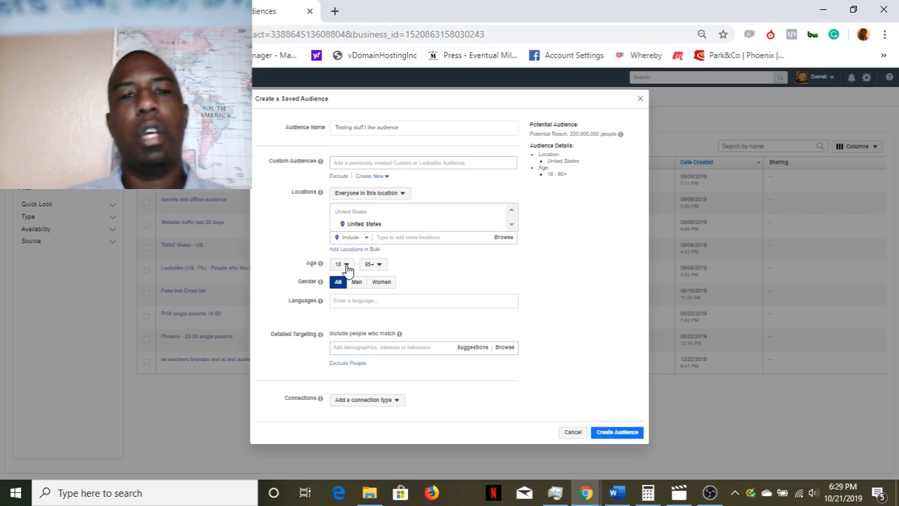
# Limit the audience to men with an age range of 21 to 49
pyautogui.click(357, 283)
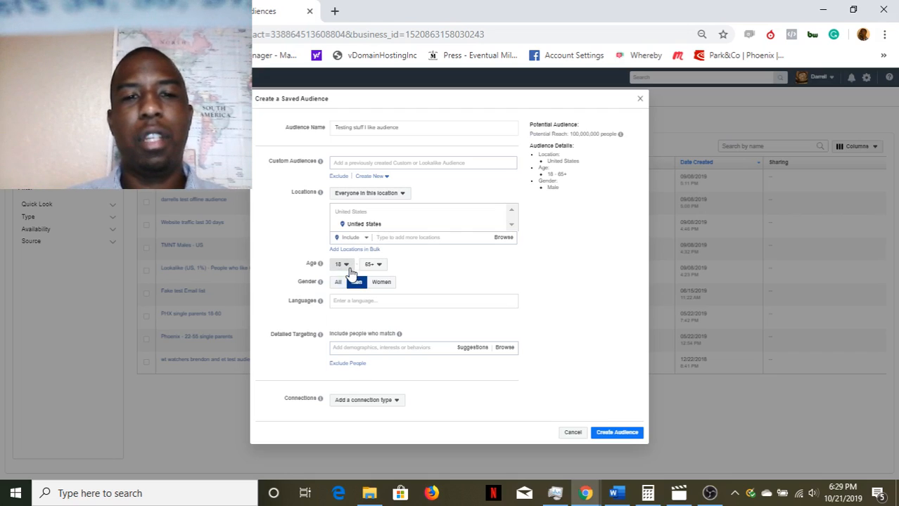
pyautogui.click(341, 265)
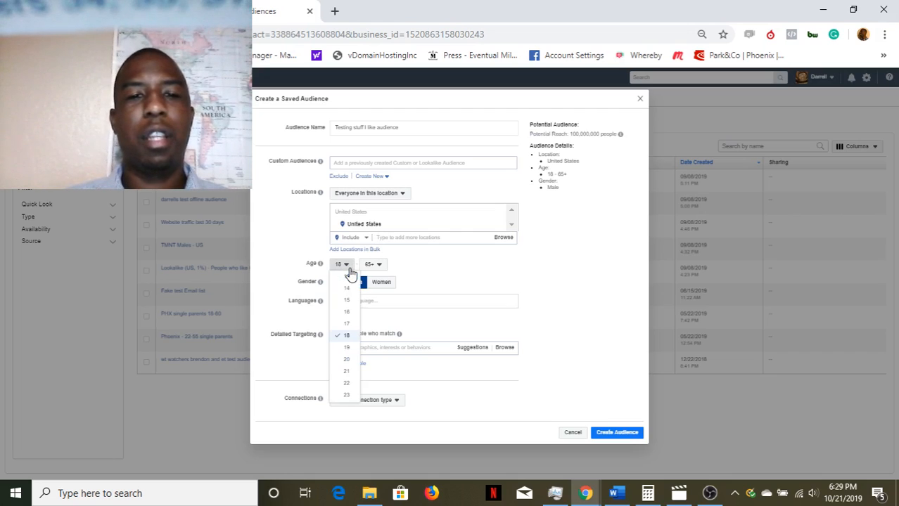
pyautogui.click(348, 371)
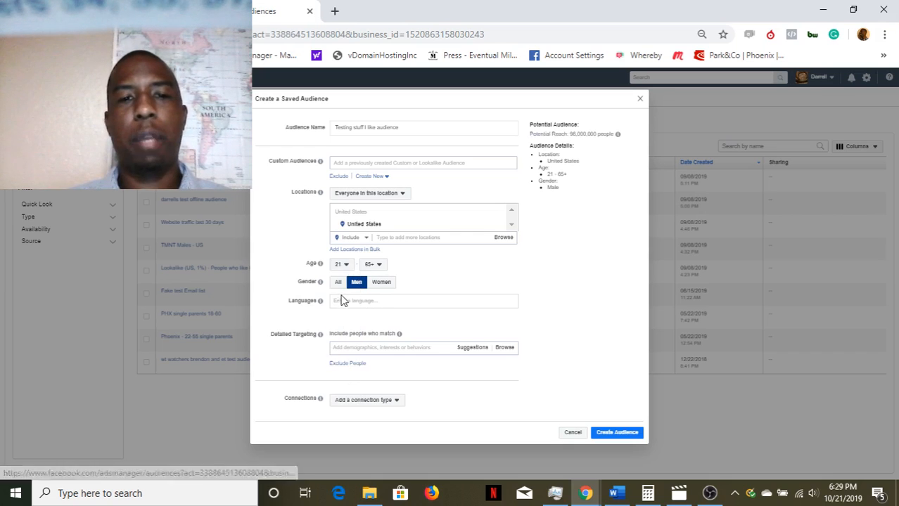
pyautogui.click(373, 265)
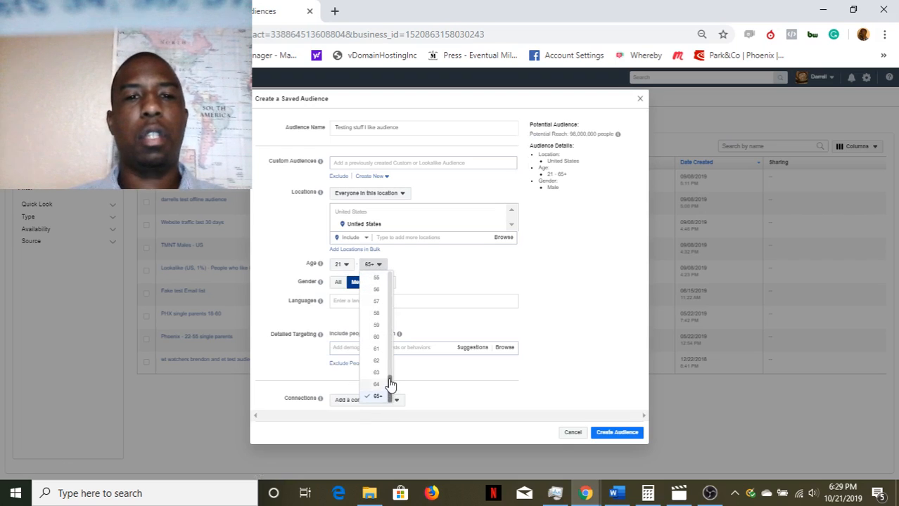
pyautogui.scroll(2, 377, 293)
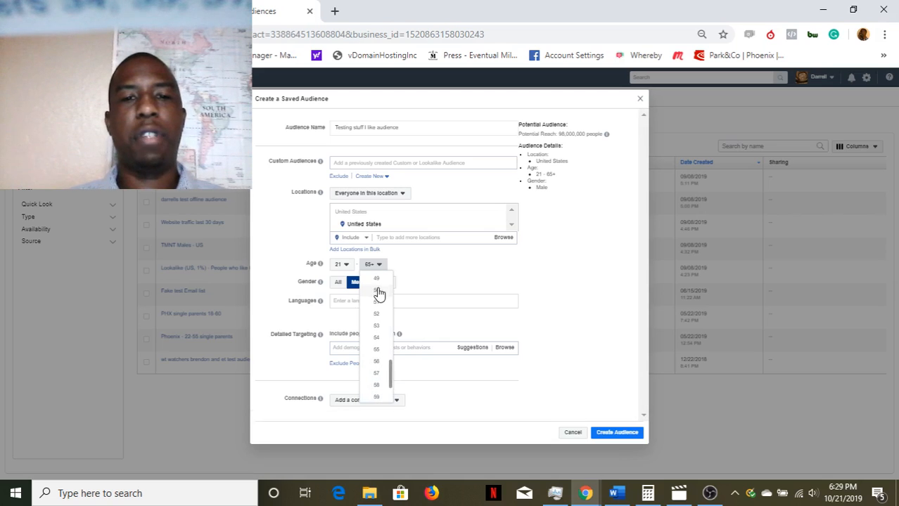
pyautogui.click(378, 293)
pyautogui.click(372, 265)
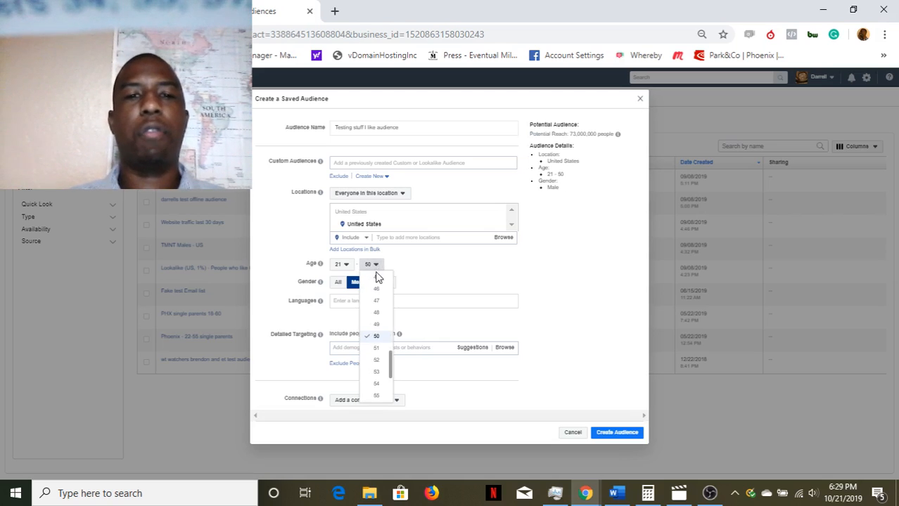
pyautogui.click(380, 326)
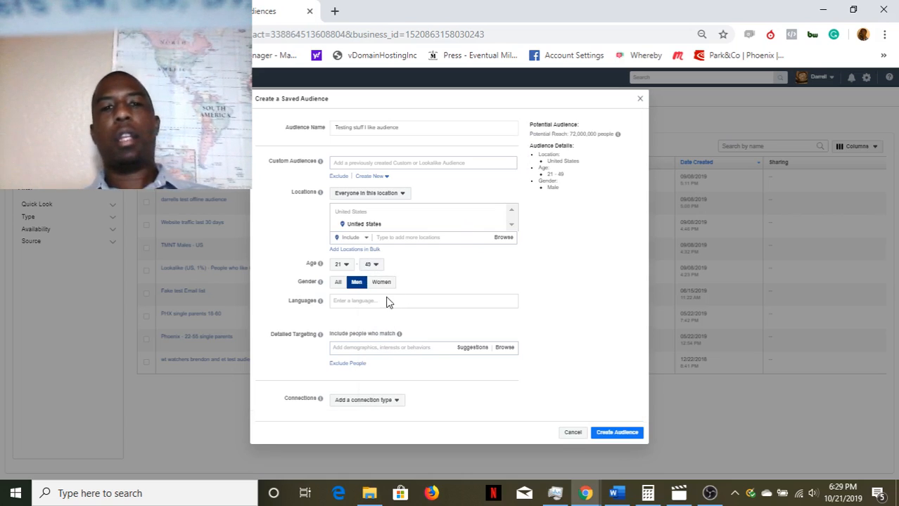
# Add English (All) as the audience language
pyautogui.click(395, 303)
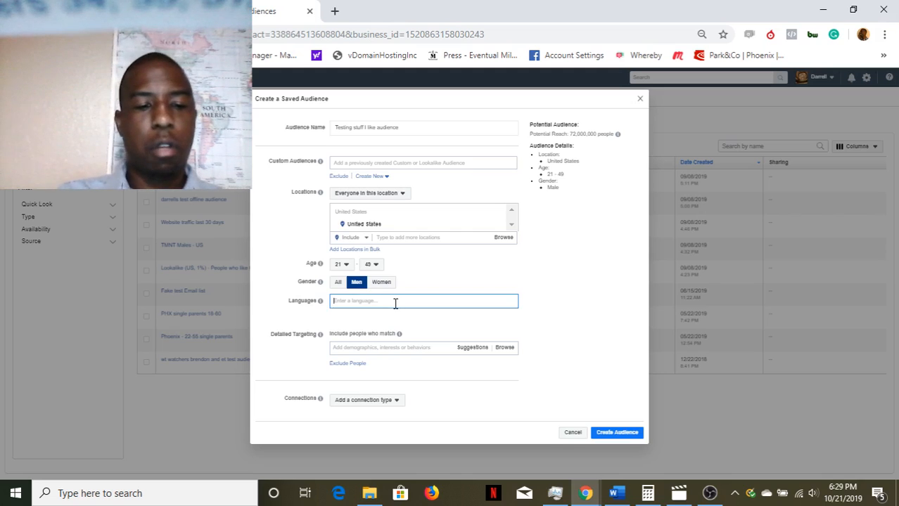
pyautogui.write('En')
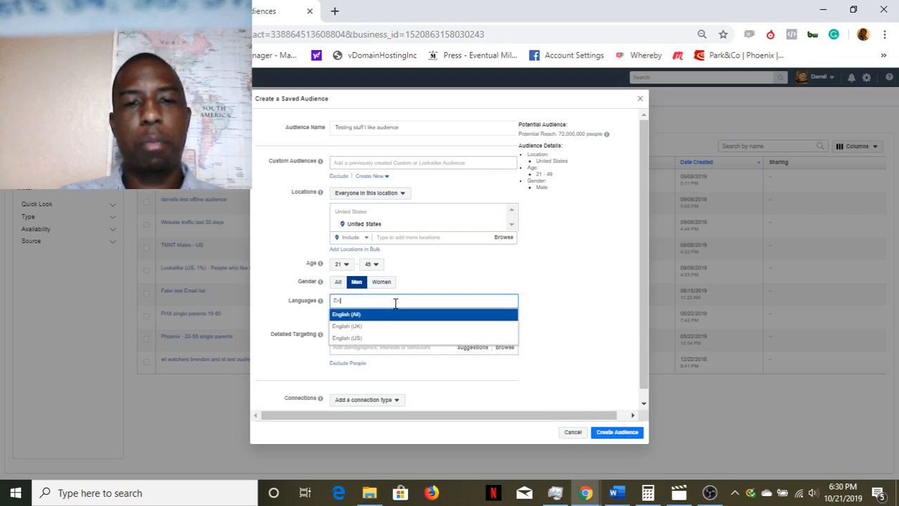
pyautogui.click(380, 315)
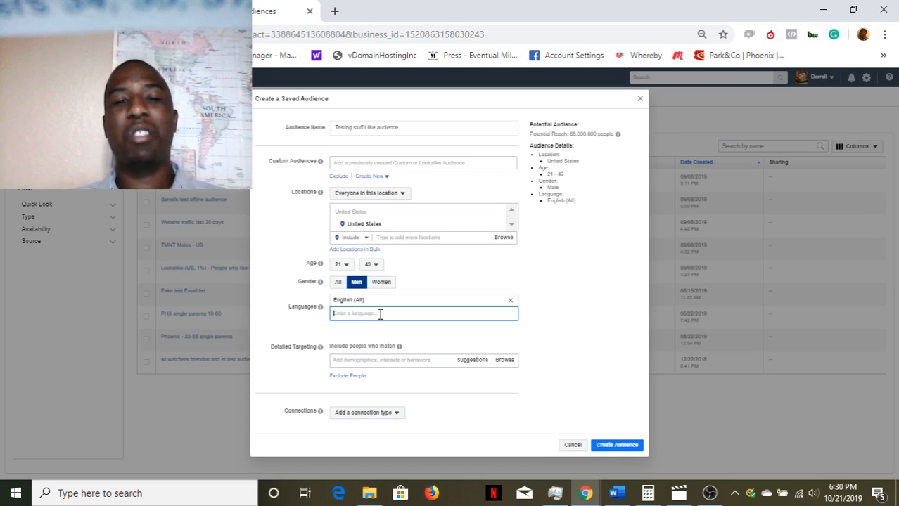
# Find G.I. Joe in the detailed targeting and add it as an interest to match
pyautogui.click(377, 363)
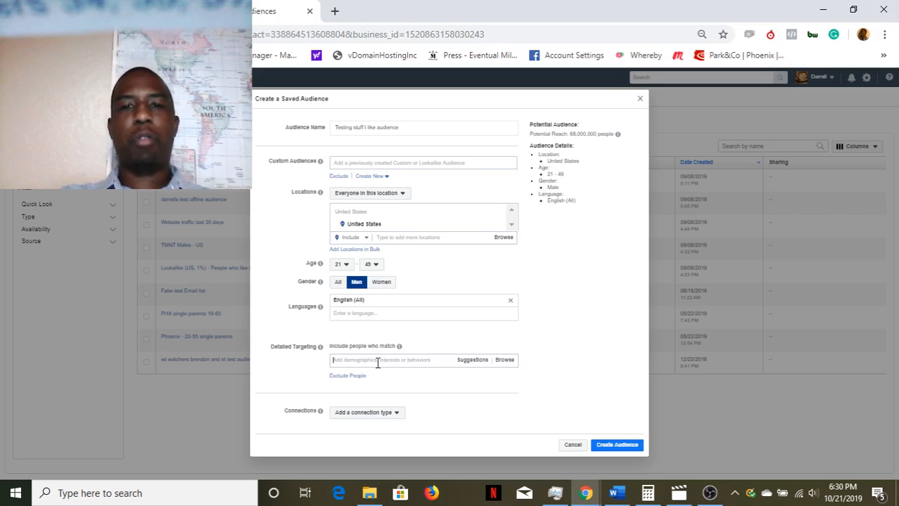
pyautogui.write('s')
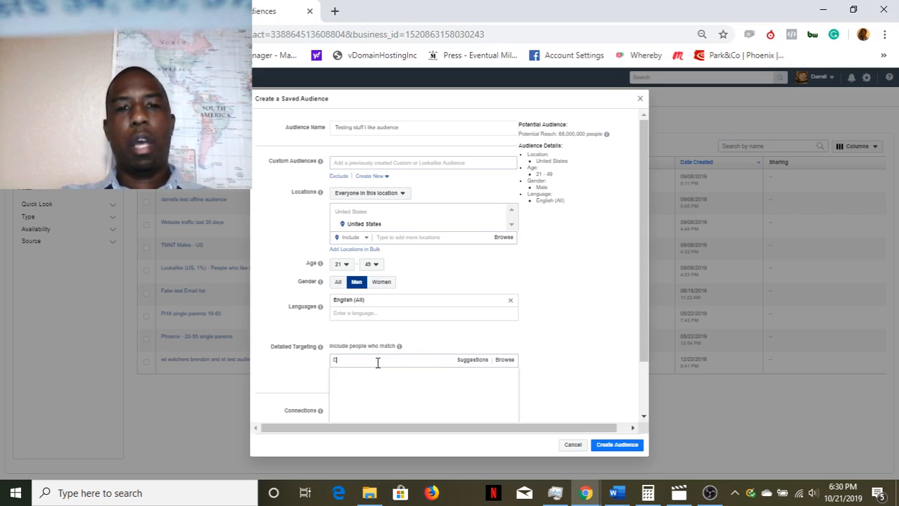
pyautogui.press('BackSpace')
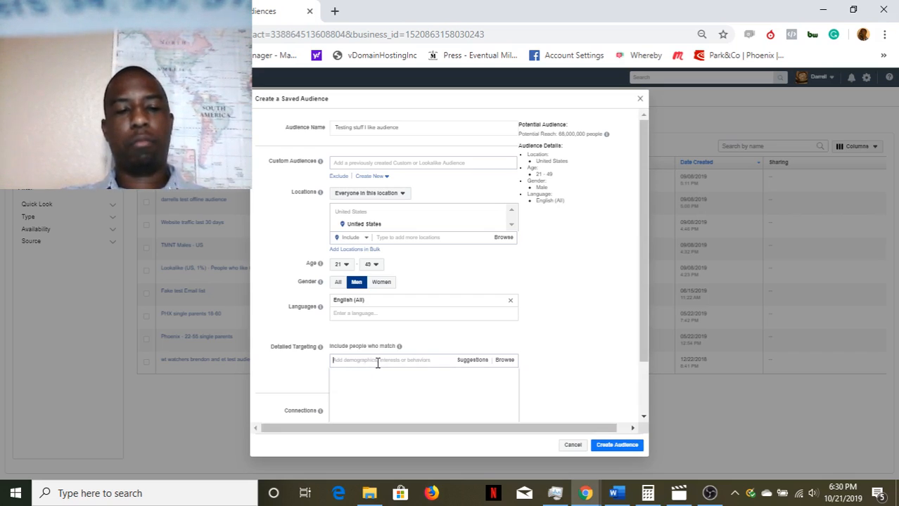
pyautogui.write('Gi joe')
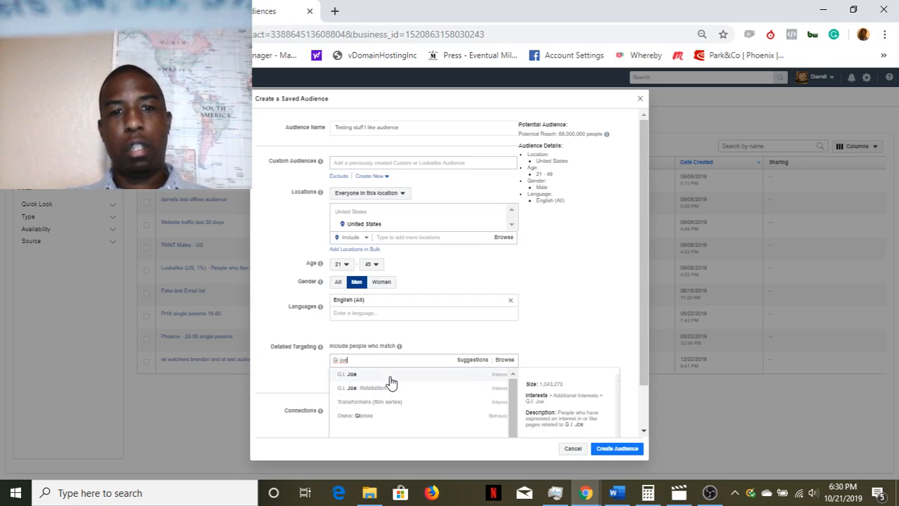
pyautogui.click(408, 380)
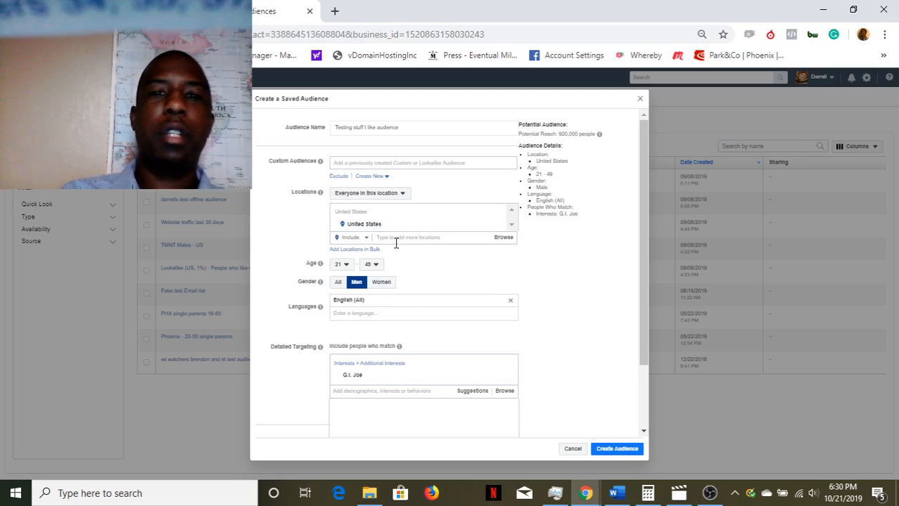
# Narrow the audience location to Arizona
pyautogui.click(396, 242)
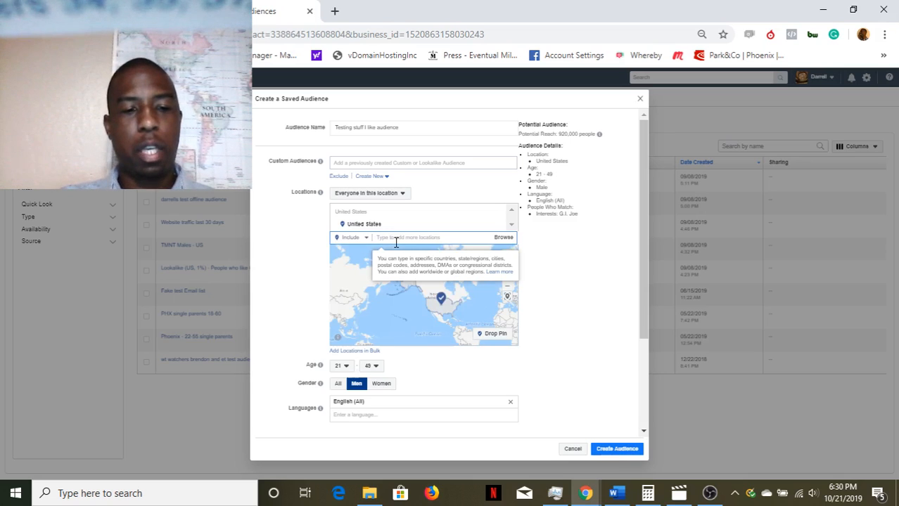
pyautogui.write('A')
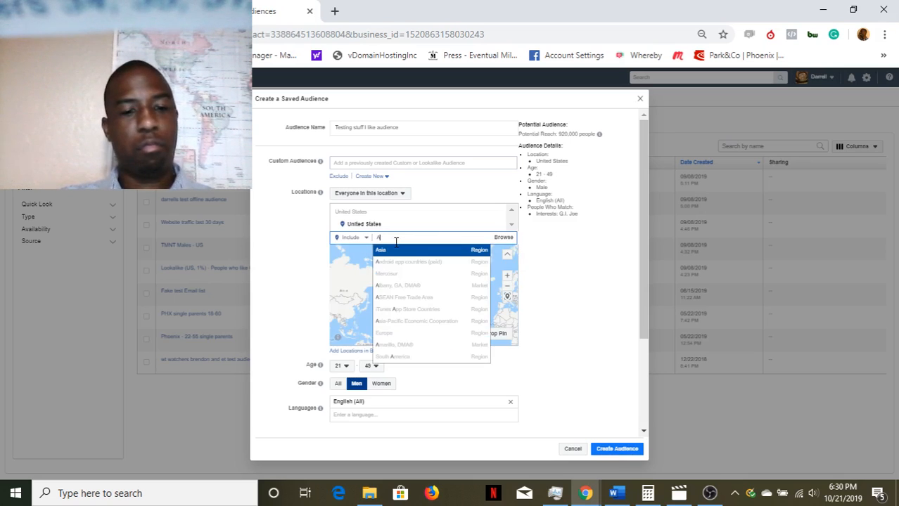
pyautogui.write('srizona')
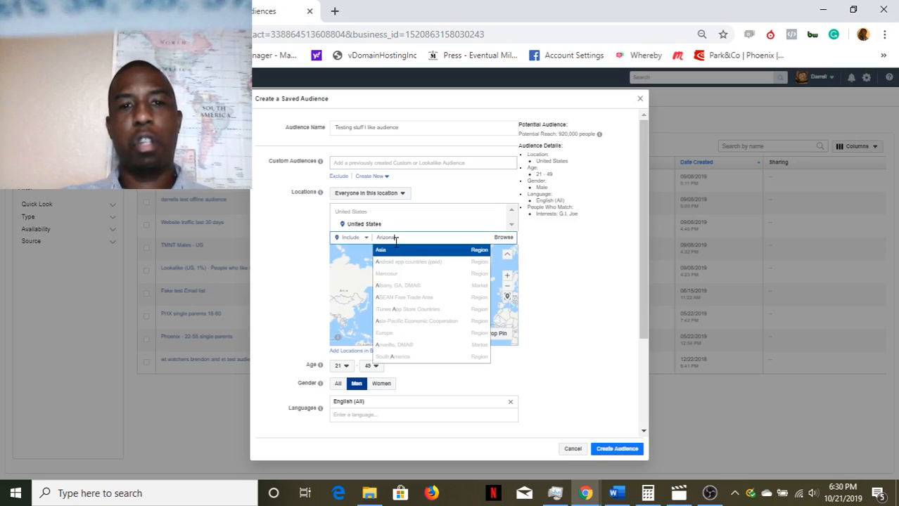
pyautogui.click(410, 253)
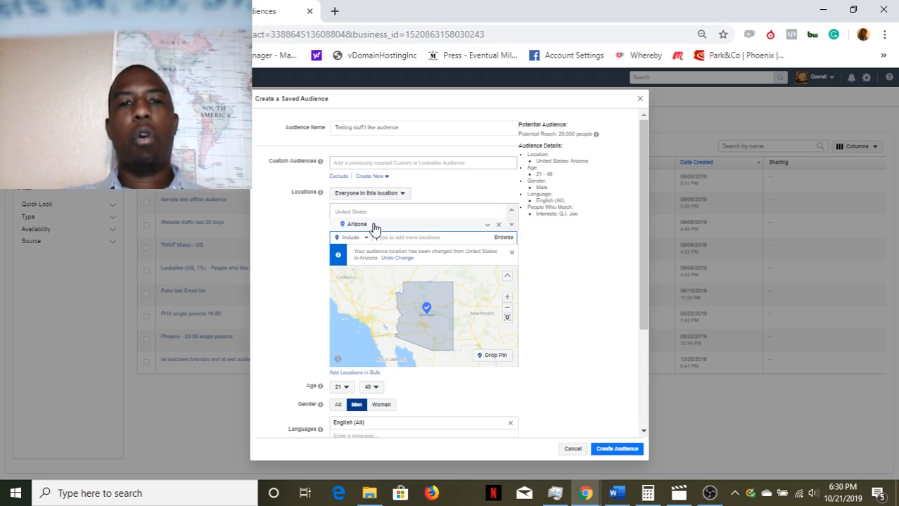
# Remove Arizona from the audience locations and include the Worldwide region instead
pyautogui.click(498, 226)
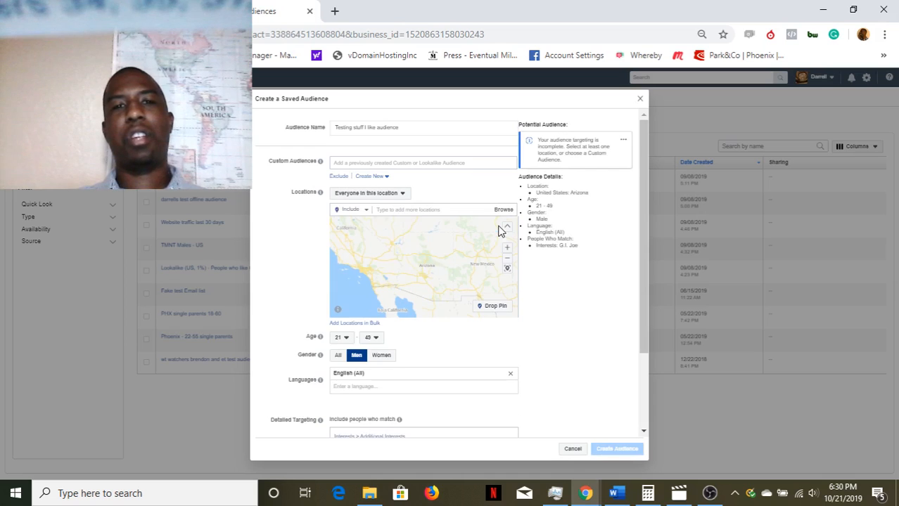
pyautogui.click(418, 216)
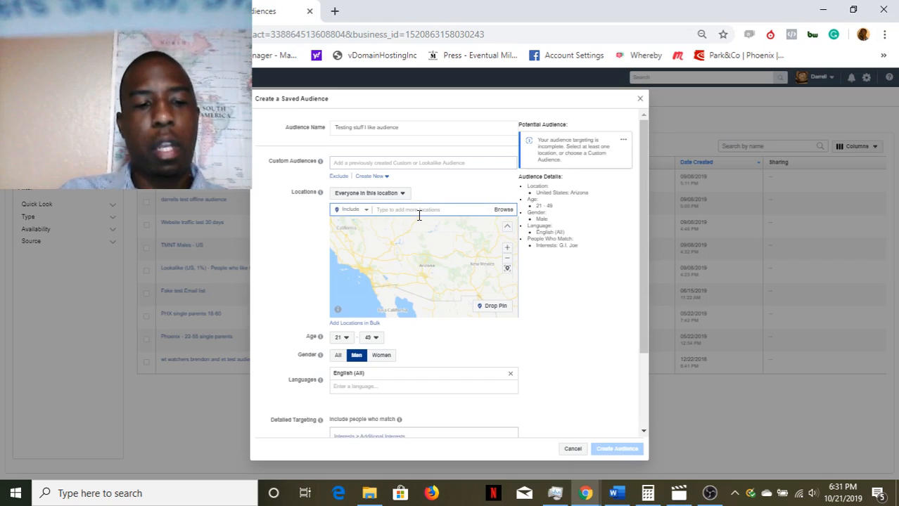
pyautogui.write('Worldwi')
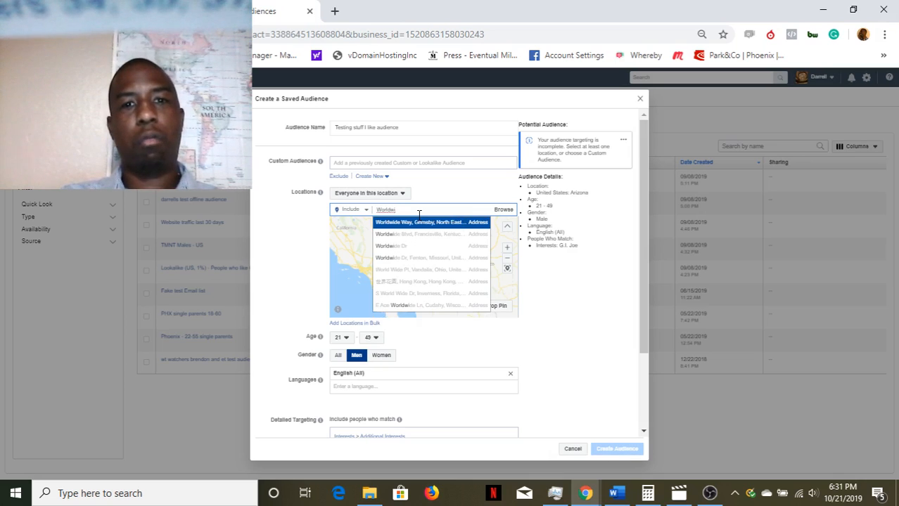
pyautogui.write('de')
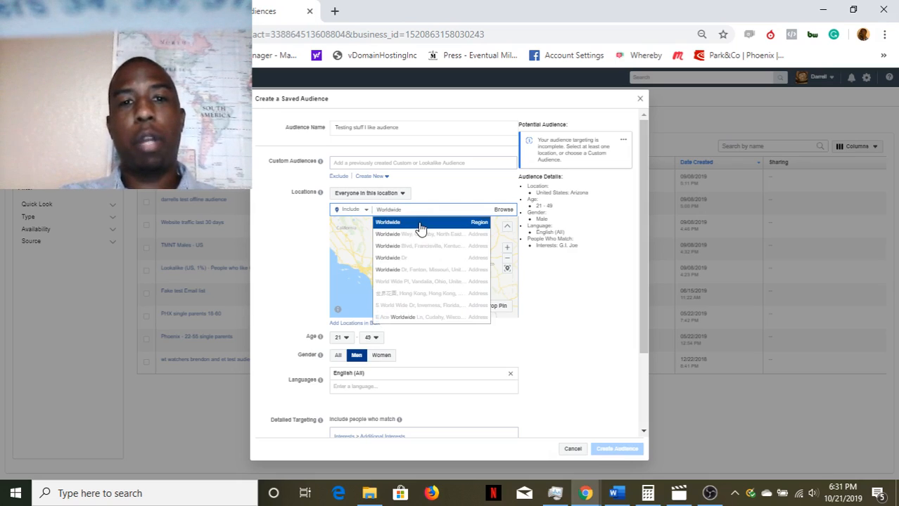
pyautogui.click(419, 224)
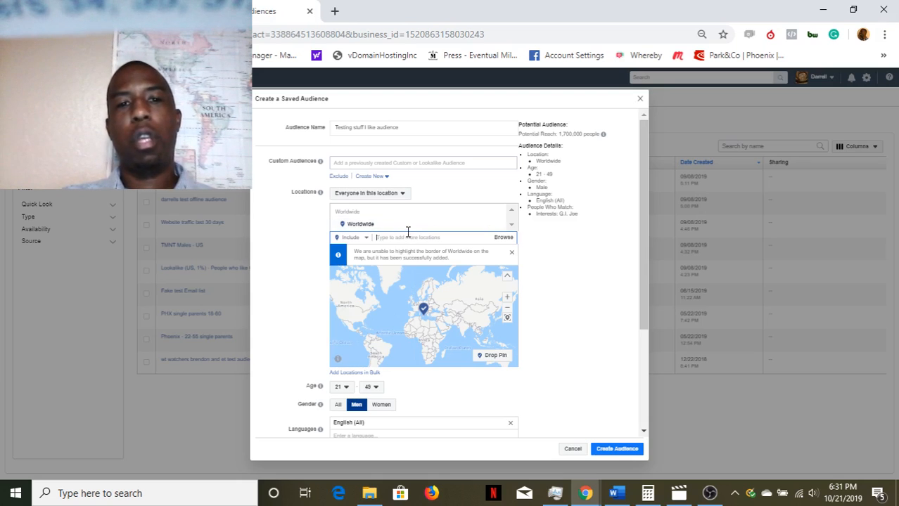
# Exclude the United States from the worldwide audience location
pyautogui.click(355, 239)
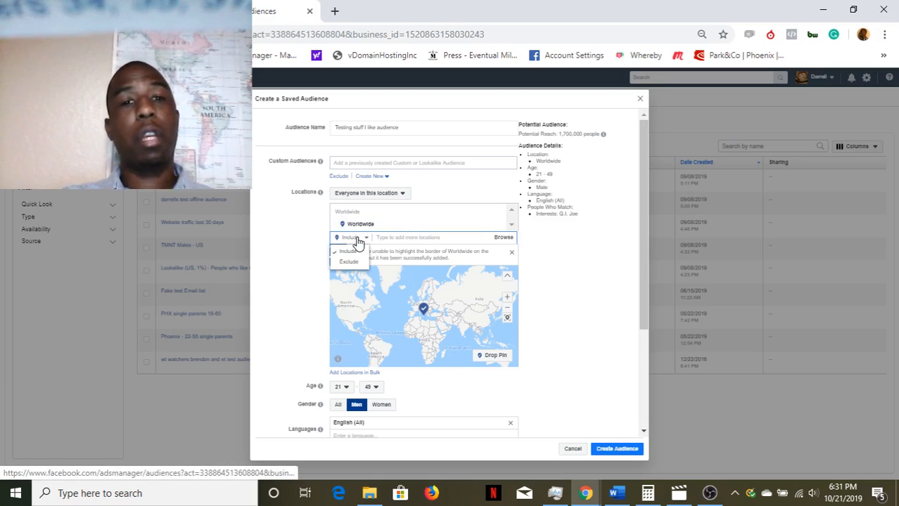
pyautogui.click(360, 264)
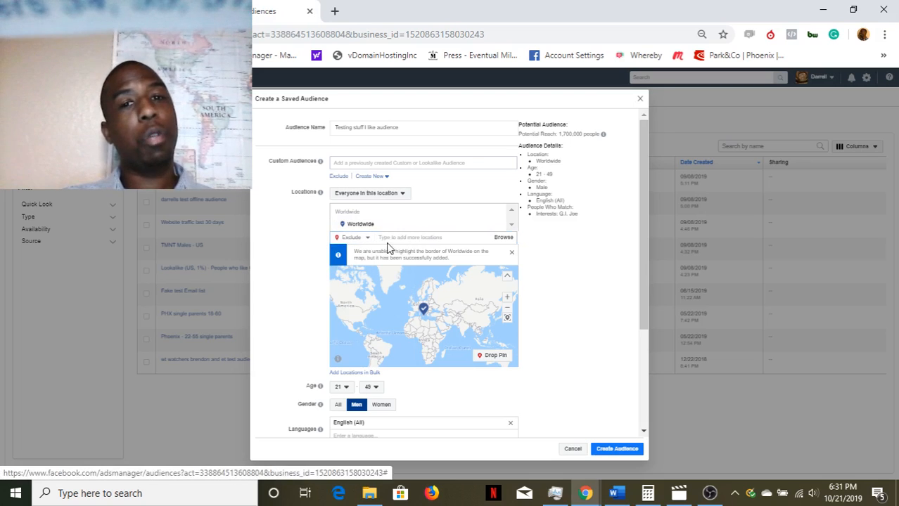
pyautogui.write('Uni')
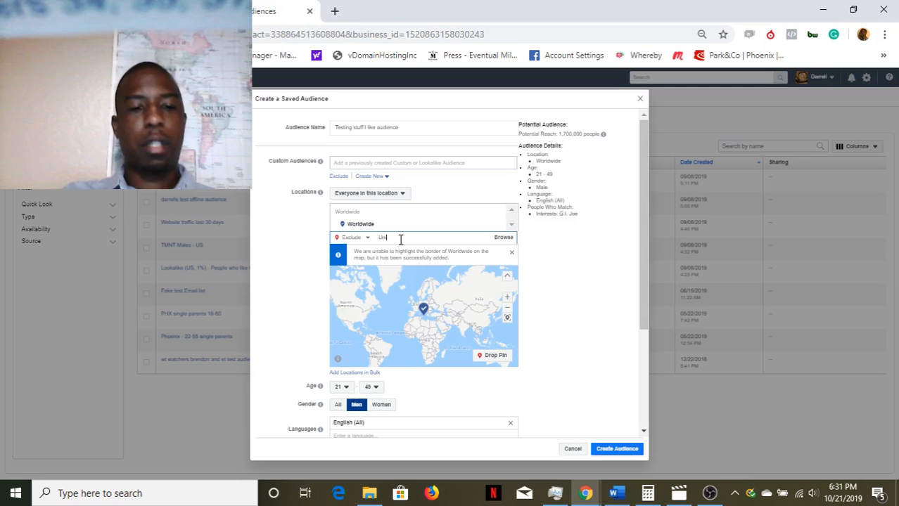
pyautogui.write('ted S')
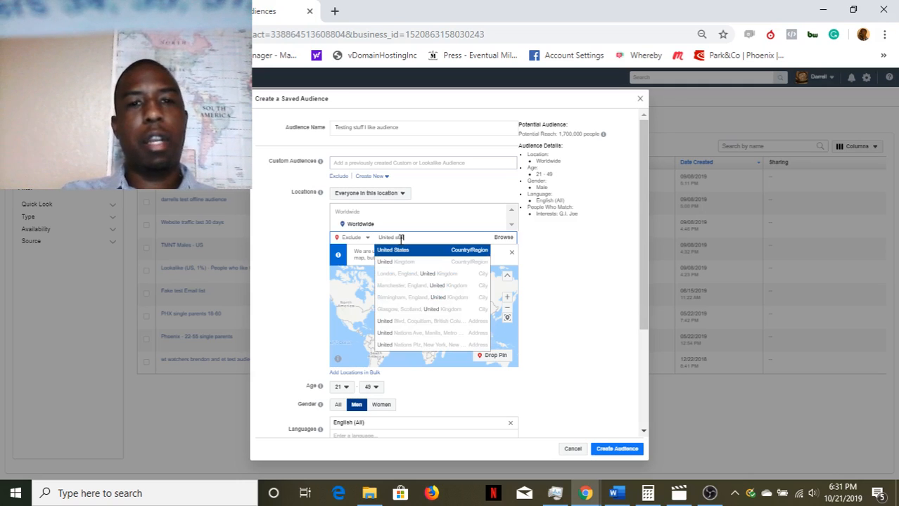
pyautogui.write('tates')
pyautogui.click(414, 251)
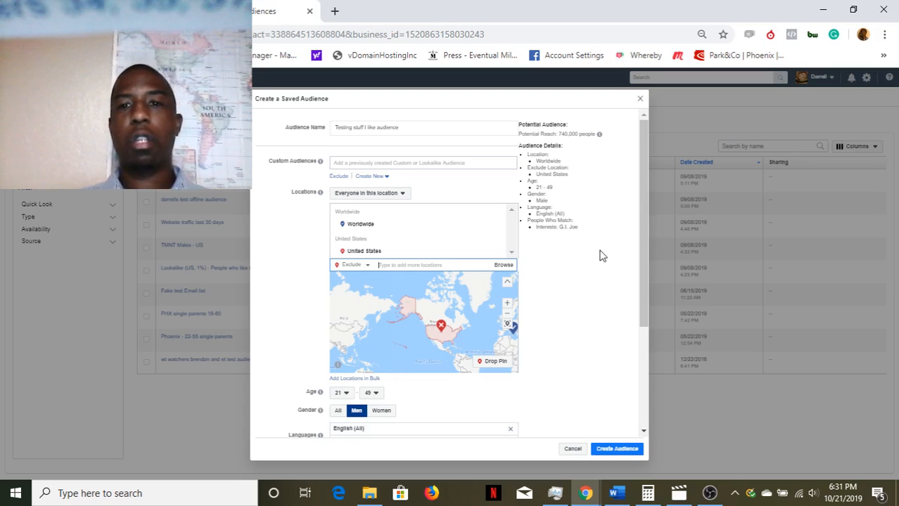
# Find Twizzlers in the detailed targeting and add it as an included interest
pyautogui.moveTo(640, 220); pyautogui.dragTo(636, 285)
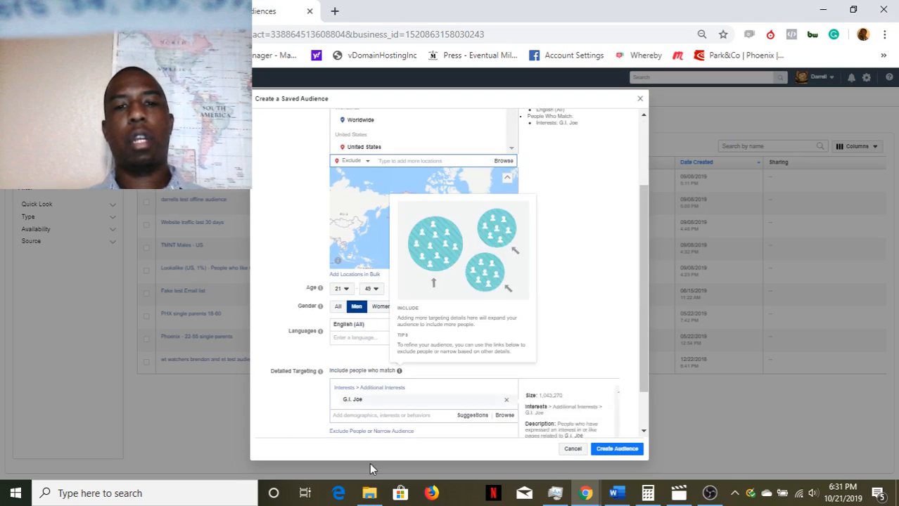
pyautogui.click(396, 416)
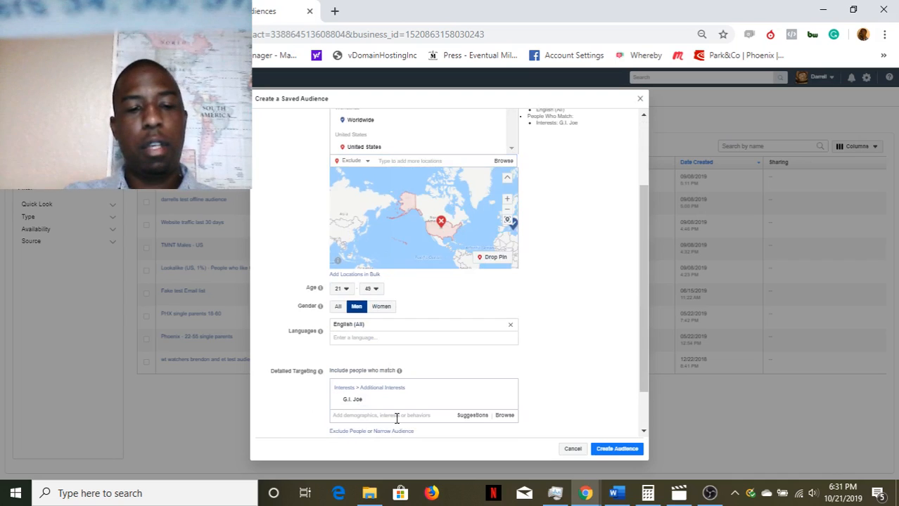
pyautogui.write('Te')
pyautogui.write('izzl')
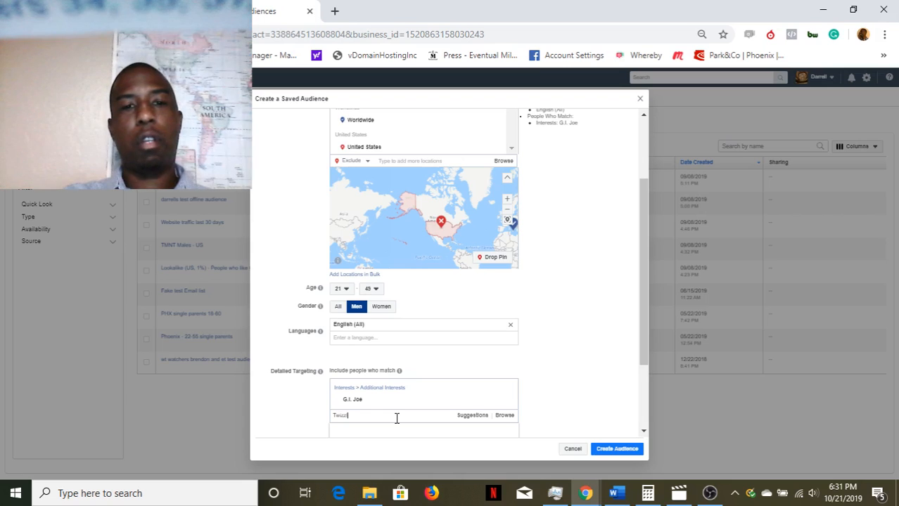
pyautogui.write('ers')
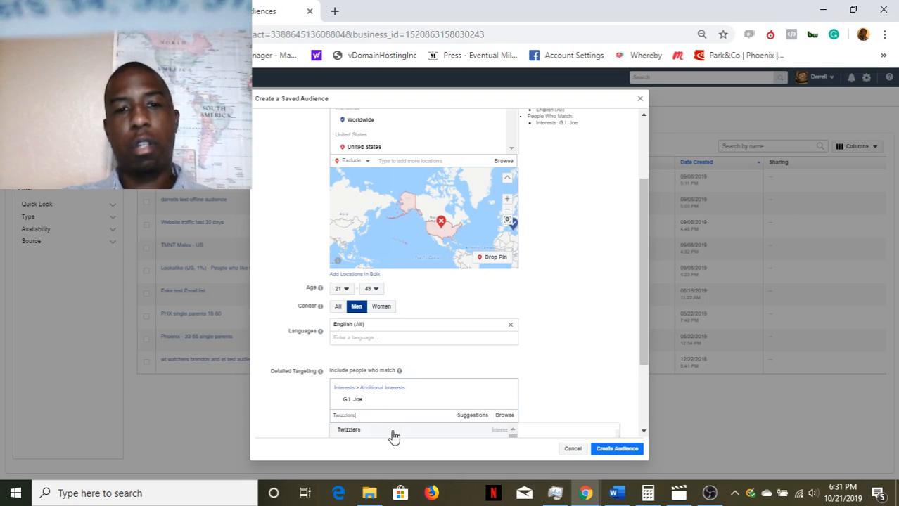
pyautogui.click(393, 432)
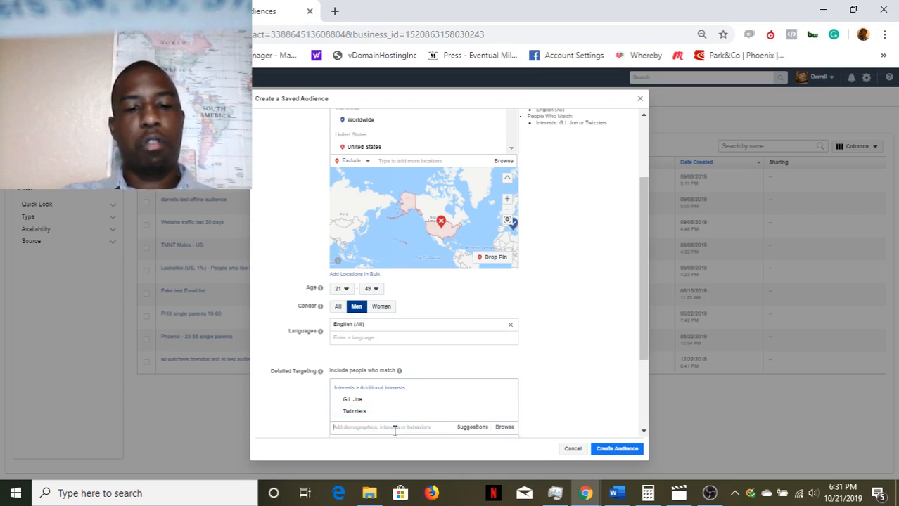
# Search the detailed targeting for Cheryl's and add Cheryl's Cookies and Brownies as an included interest
pyautogui.write("Cheeryl's")
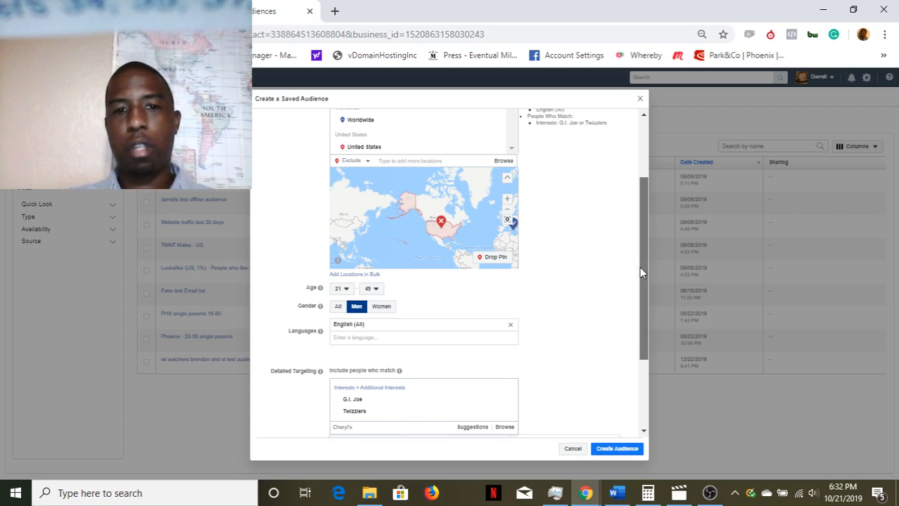
pyautogui.moveTo(639, 266); pyautogui.dragTo(642, 299)
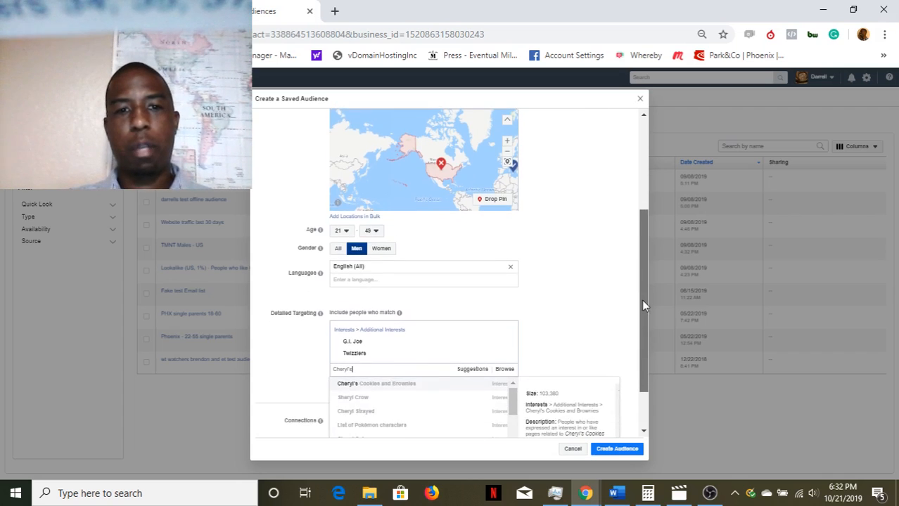
pyautogui.click(414, 368)
pyautogui.write('C')
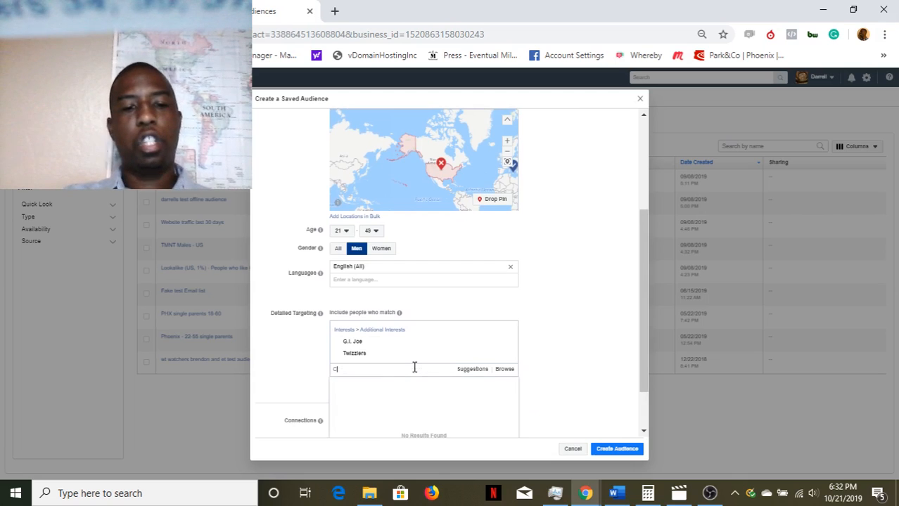
pyautogui.write("heryl's")
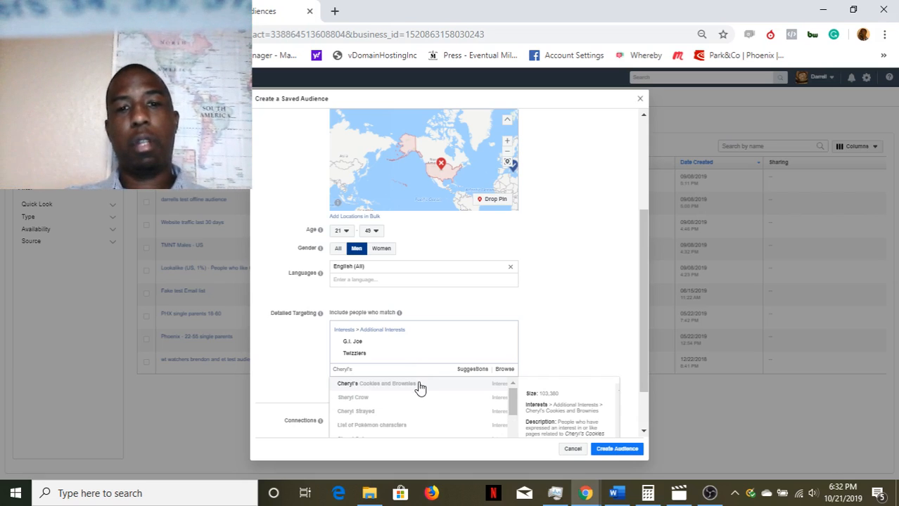
pyautogui.click(419, 385)
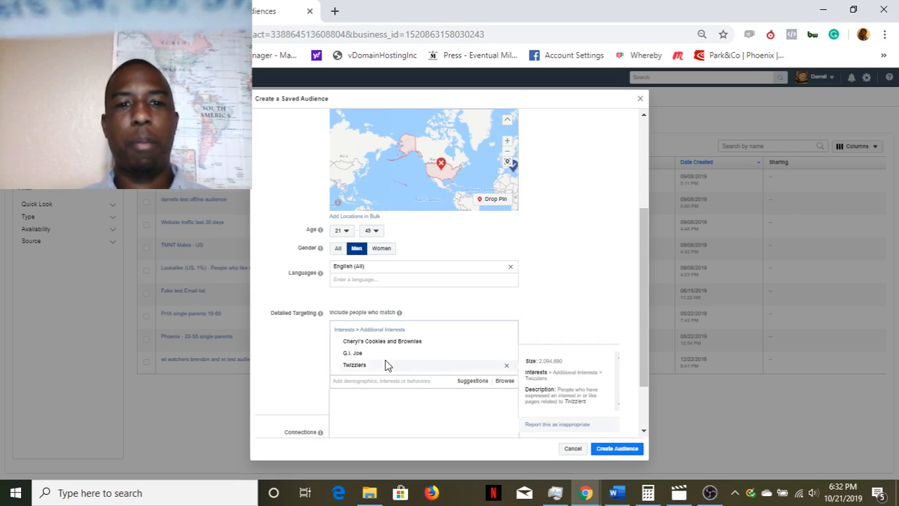
# Search the detailed targeting for Obi and add Obi-Wan Kenobi as an included interest
pyautogui.moveTo(640, 247); pyautogui.dragTo(642, 315)
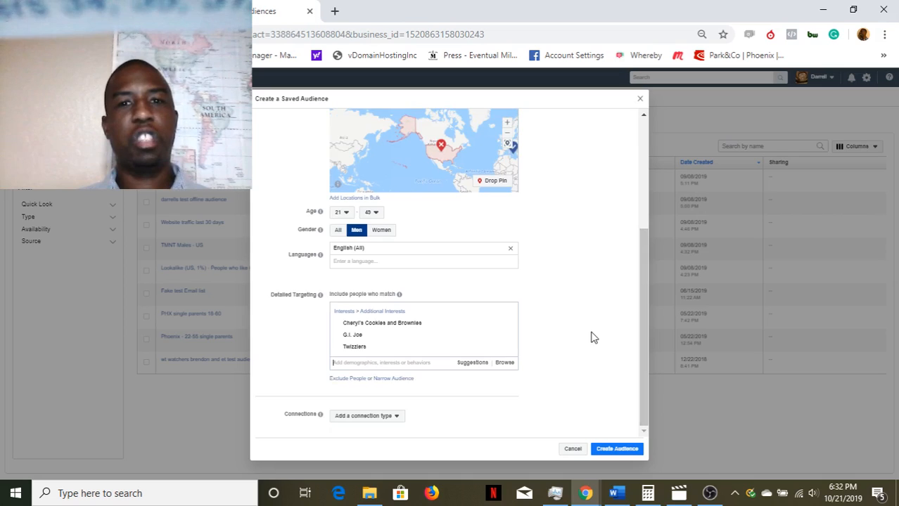
pyautogui.moveTo(644, 361); pyautogui.dragTo(671, 214)
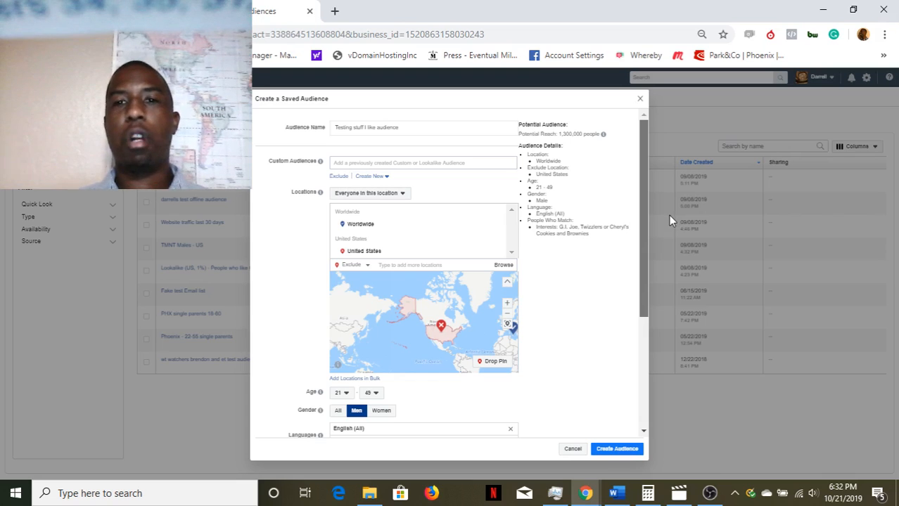
pyautogui.scroll(-3, 548, 165)
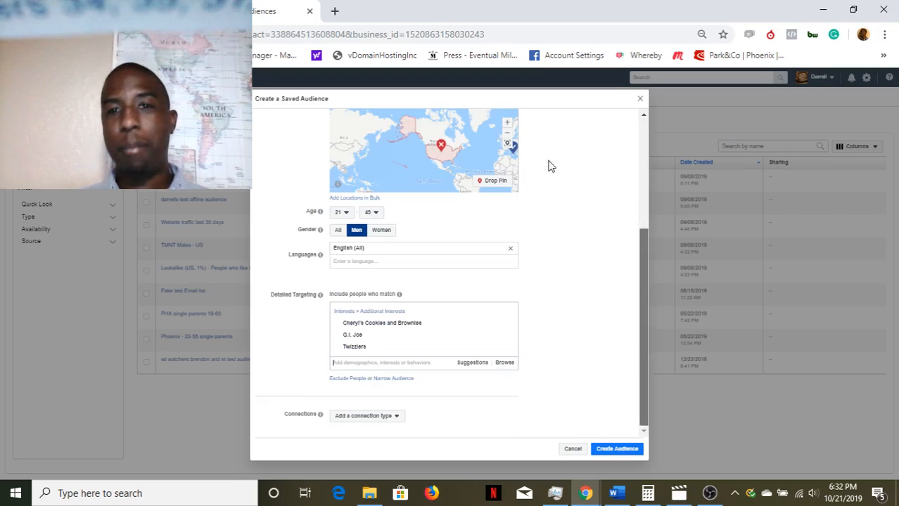
pyautogui.moveTo(640, 305); pyautogui.dragTo(648, 181)
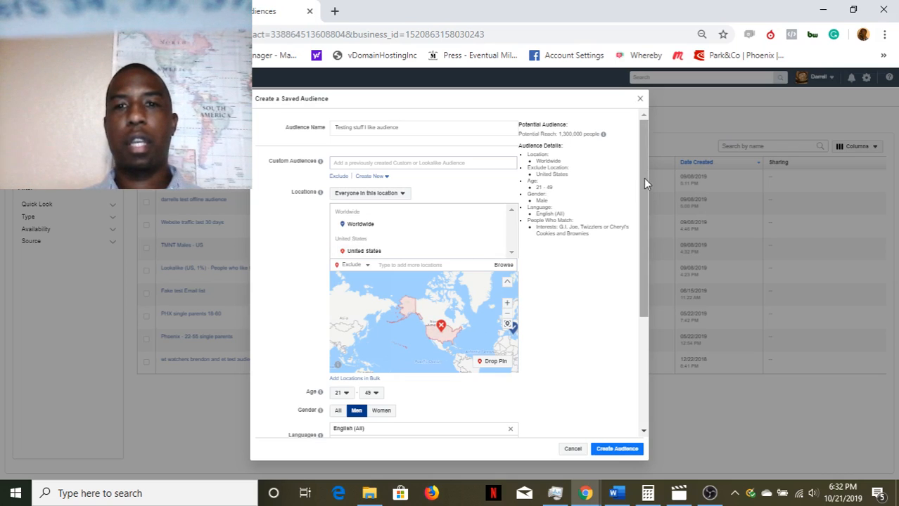
pyautogui.moveTo(643, 178); pyautogui.dragTo(641, 288)
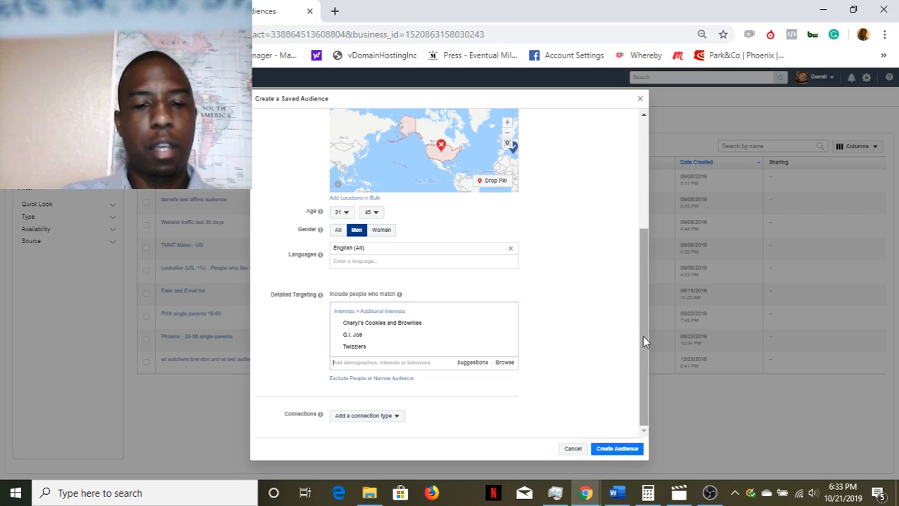
pyautogui.write('Obi wan')
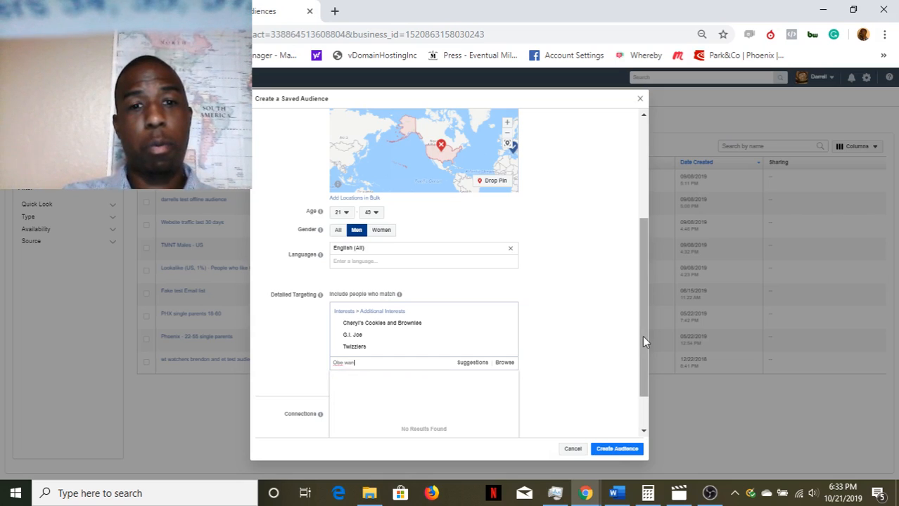
pyautogui.write(' ke')
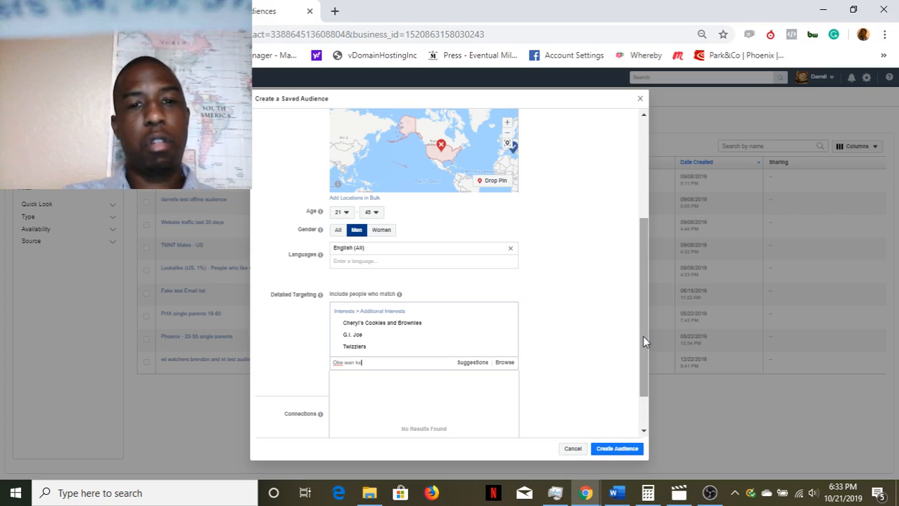
pyautogui.write('no')
pyautogui.press('BackSpace')
pyautogui.press('BackSpace')
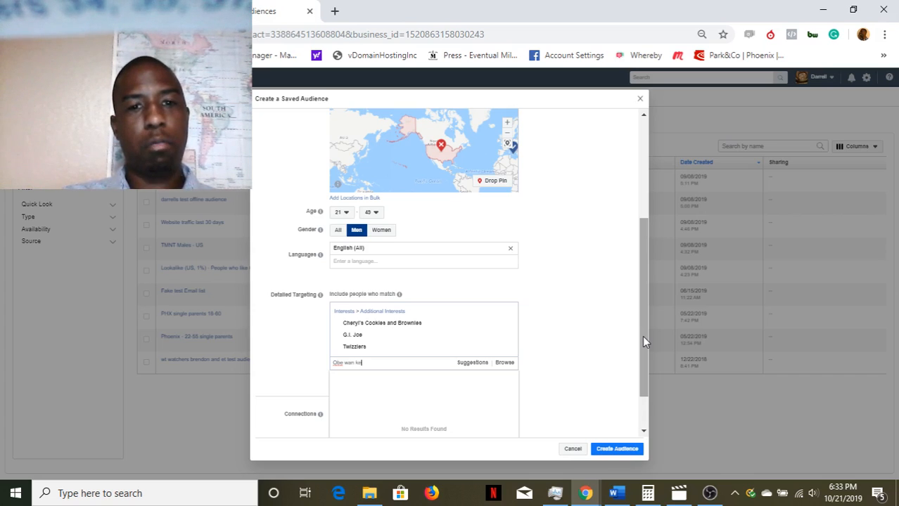
pyautogui.press('BackSpace')
pyautogui.press('BackSpace')
pyautogui.press('BackSpace')
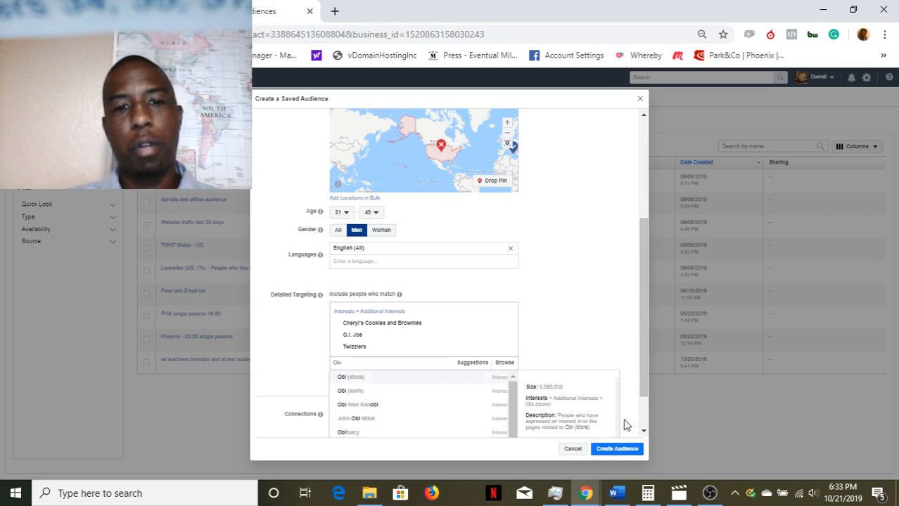
pyautogui.click(421, 413)
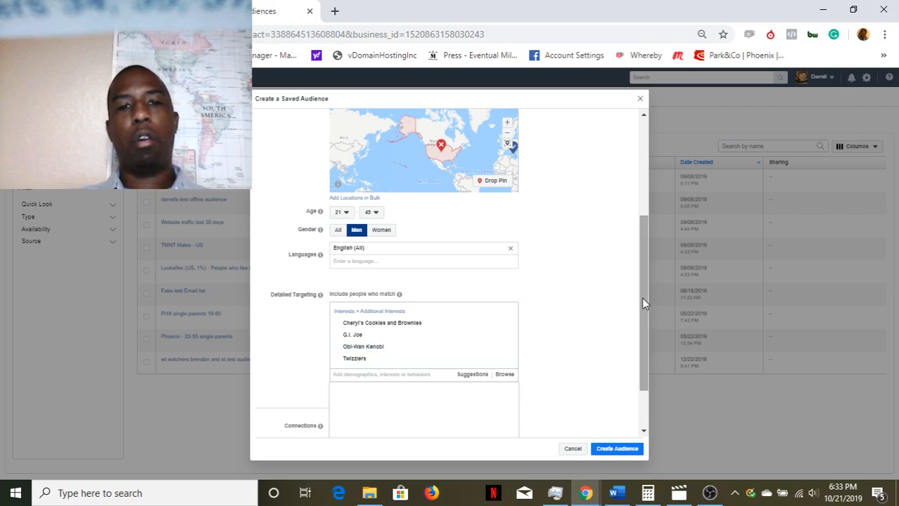
# Try excluding people who match the G.I. Joe interest, and remove that interest from the exclusions again
pyautogui.moveTo(641, 298); pyautogui.dragTo(638, 194)
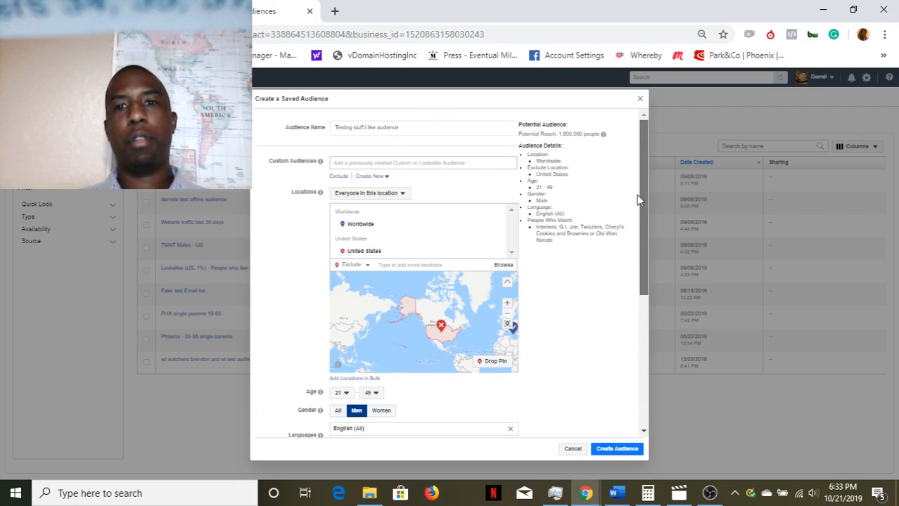
pyautogui.scroll(-1, 638, 206)
pyautogui.scroll(1, 640, 189)
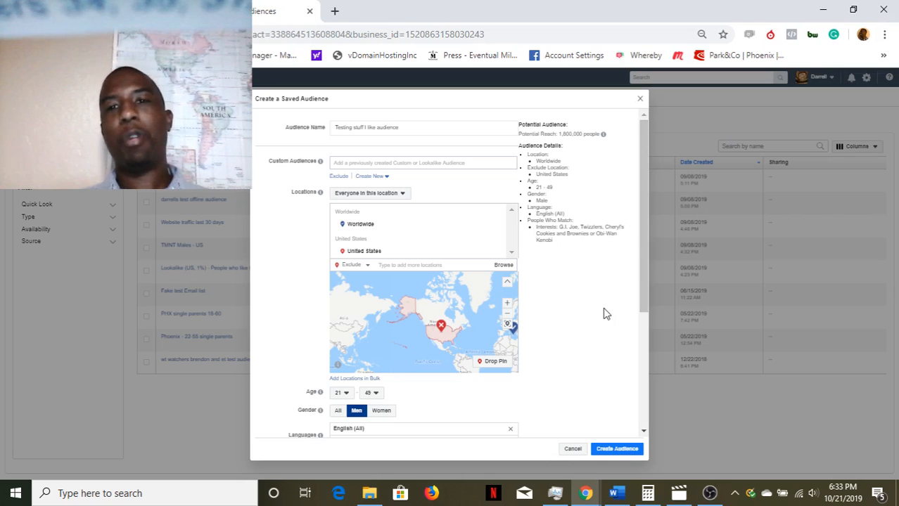
pyautogui.moveTo(643, 277); pyautogui.dragTo(643, 332)
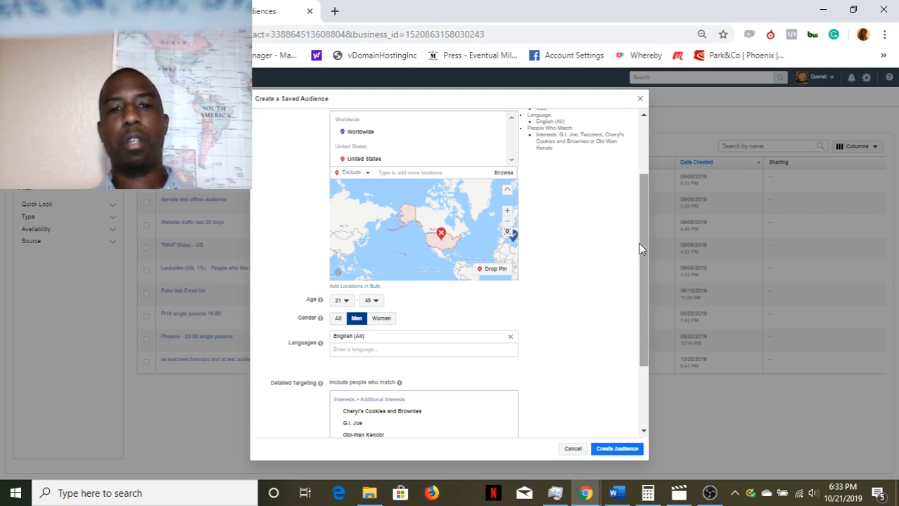
pyautogui.moveTo(639, 241); pyautogui.dragTo(640, 307)
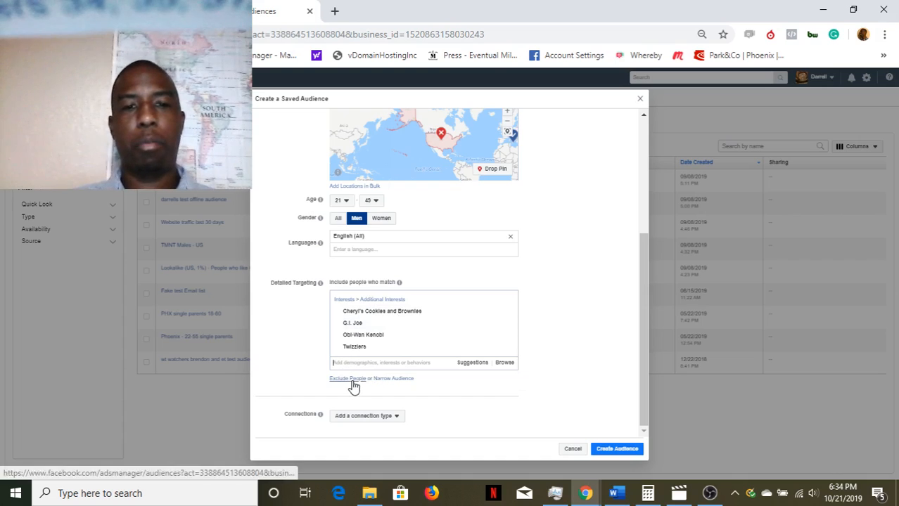
pyautogui.click(354, 382)
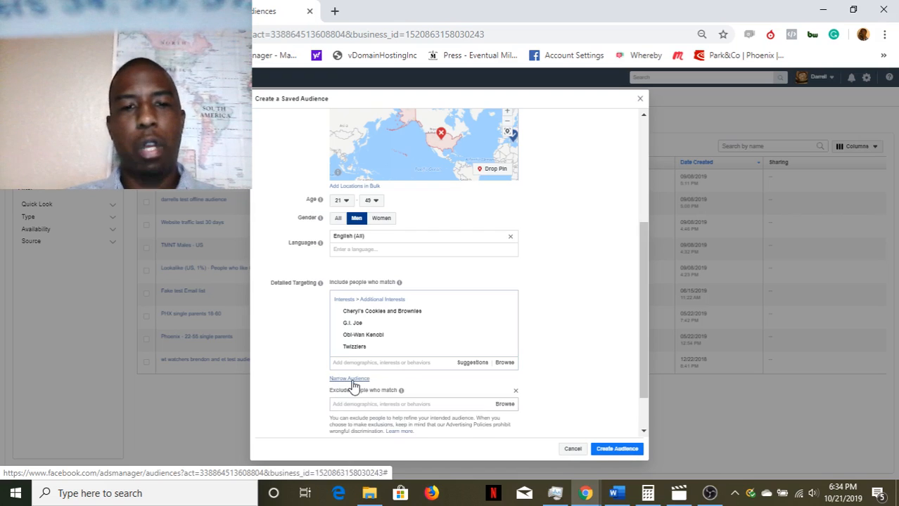
pyautogui.click(366, 405)
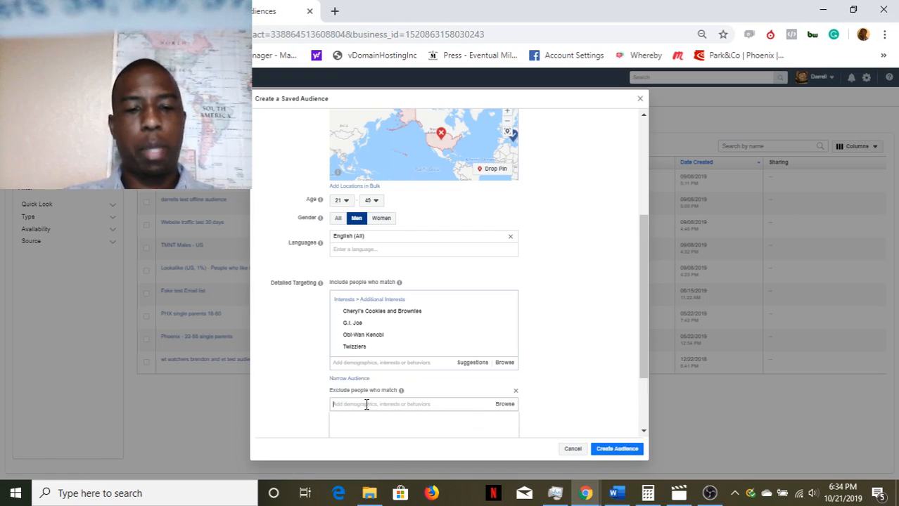
pyautogui.write('G')
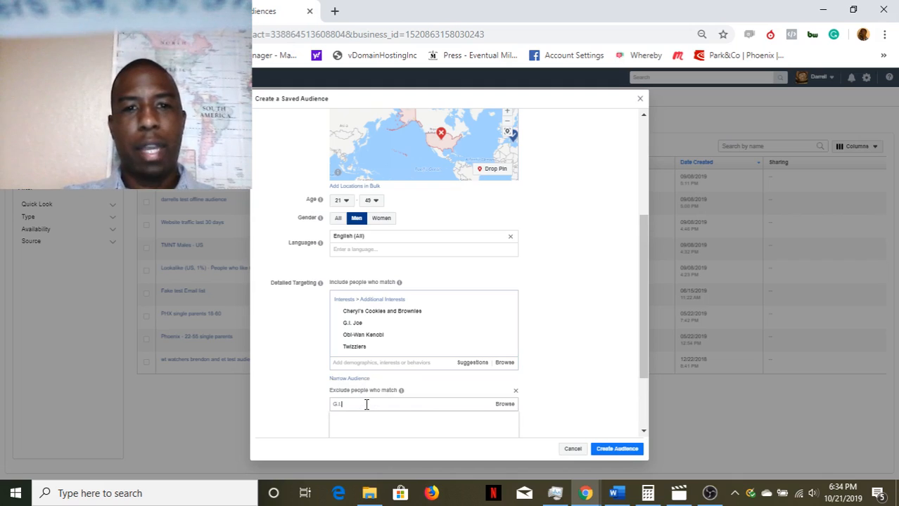
pyautogui.write('.I. joe')
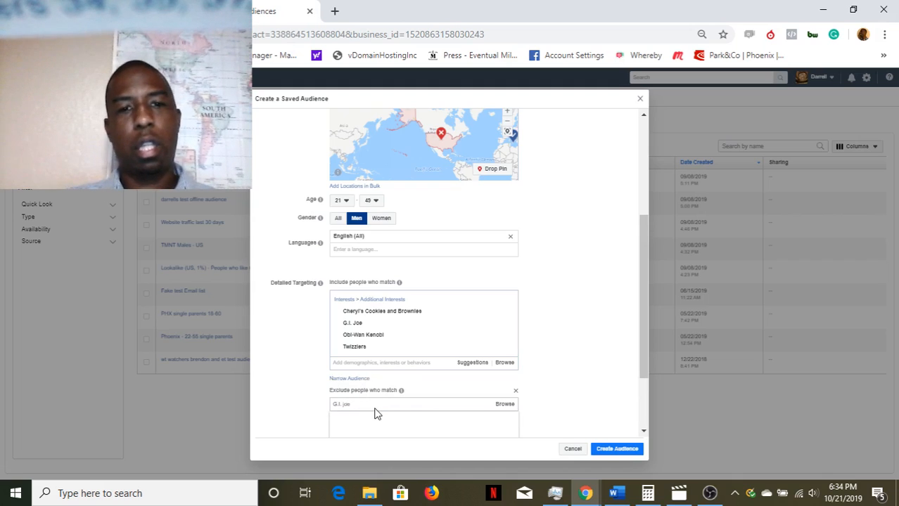
pyautogui.click(376, 418)
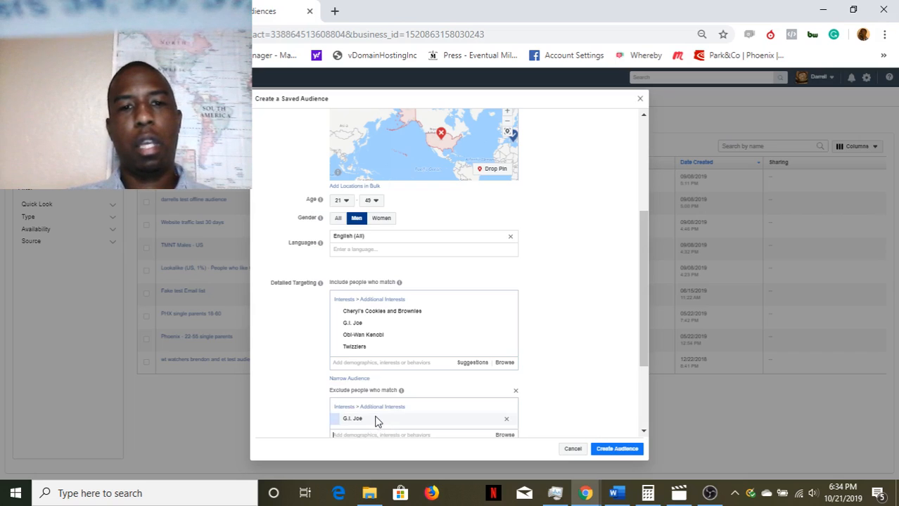
pyautogui.click(507, 414)
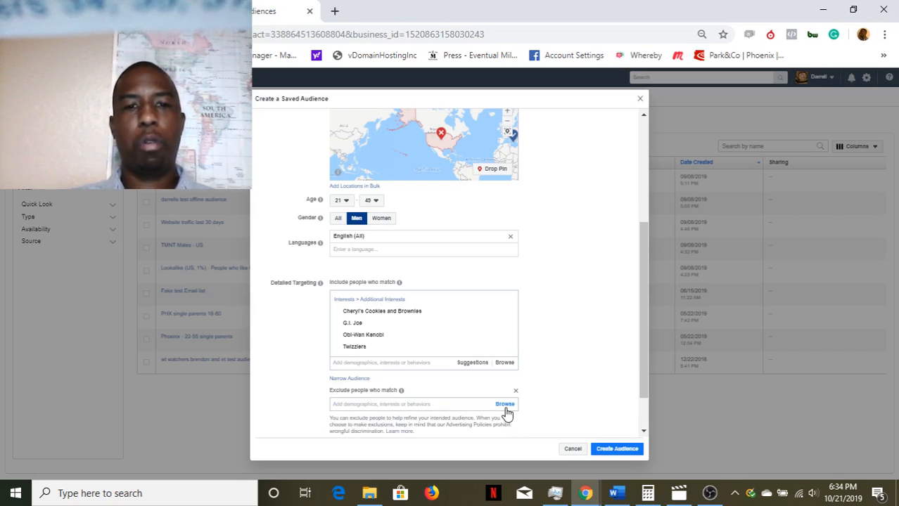
# Narrow the audience to people who must also match the G.I. Joe interest
pyautogui.click(350, 380)
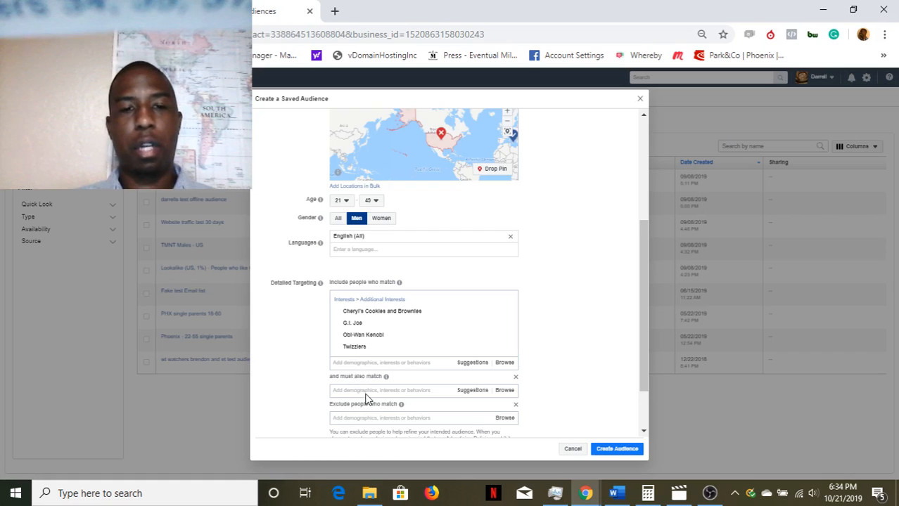
pyautogui.click(366, 392)
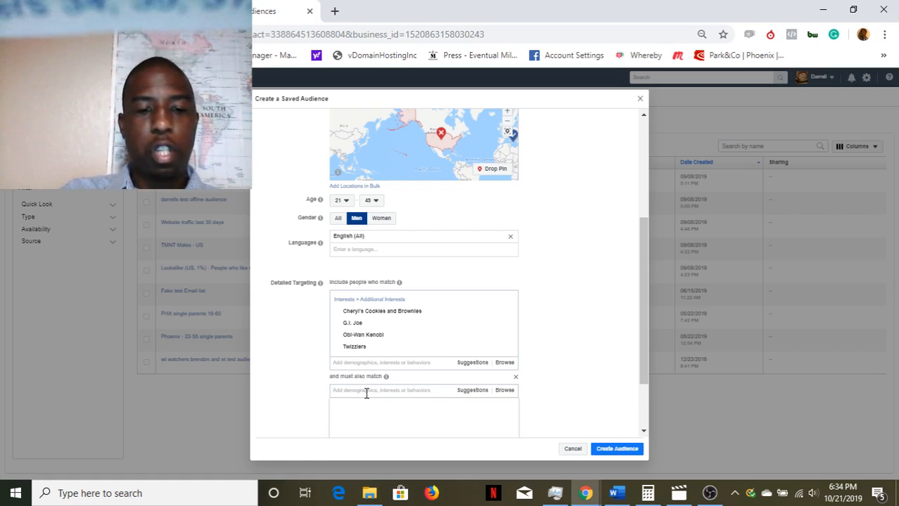
pyautogui.write('G.I')
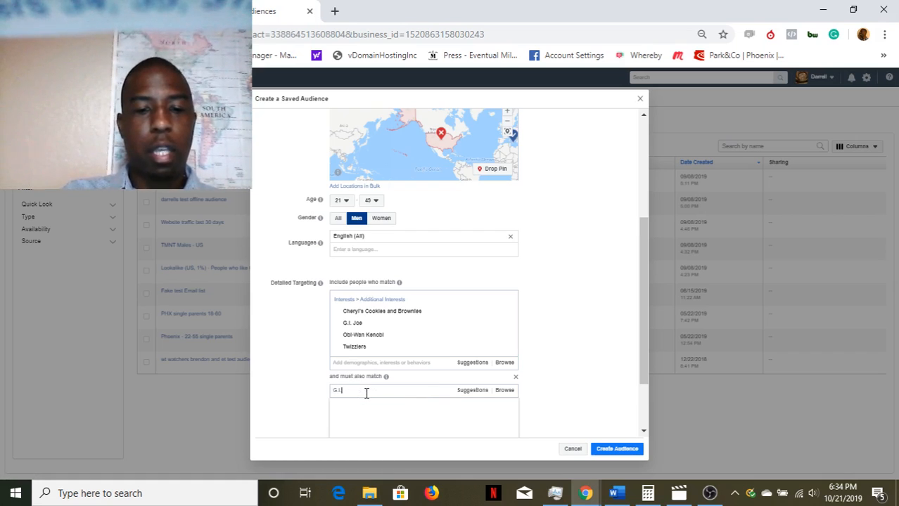
pyautogui.write('.Joe')
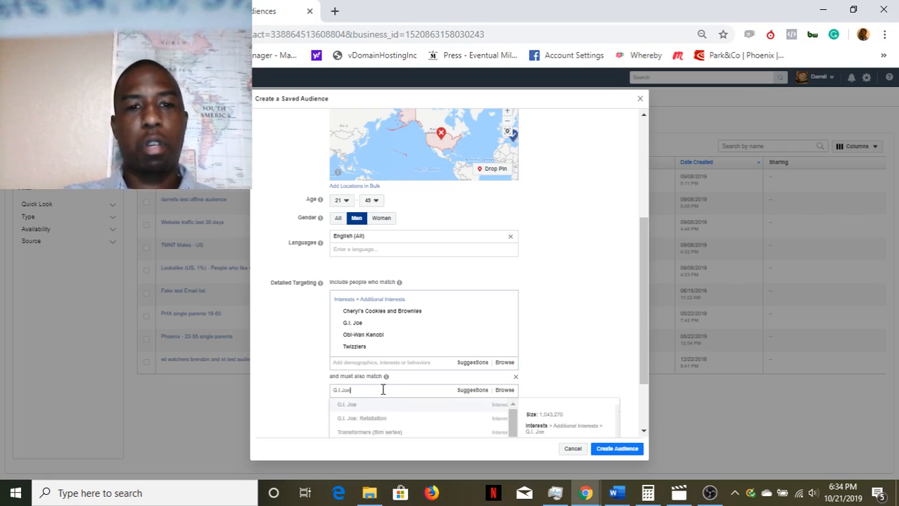
pyautogui.click(386, 405)
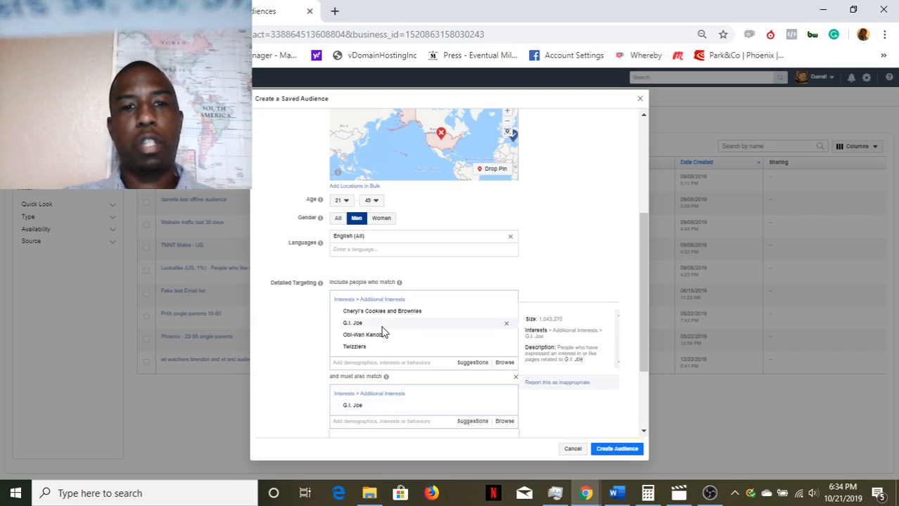
# Remove G.I. Joe from the included interests so it stays only as a must-also-match interest
pyautogui.click(506, 326)
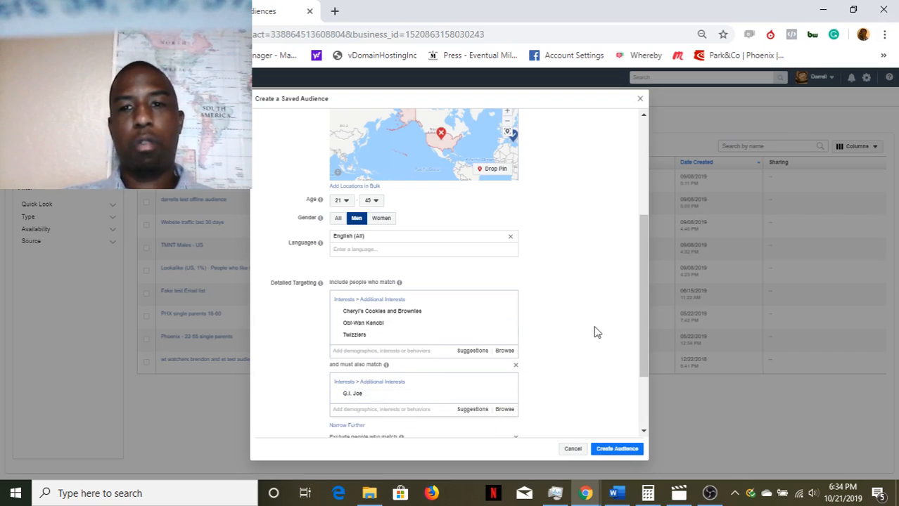
pyautogui.moveTo(642, 325); pyautogui.dragTo(641, 359)
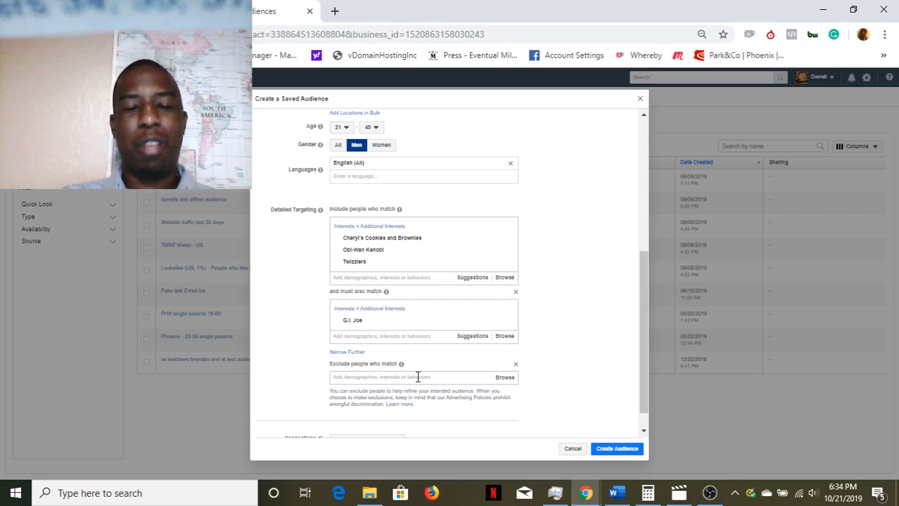
pyautogui.write('Obi')
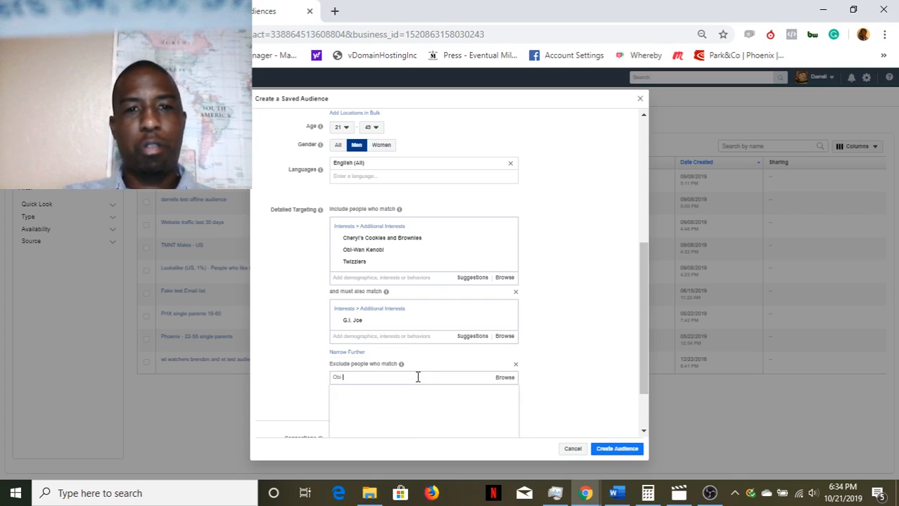
pyautogui.write(' an')
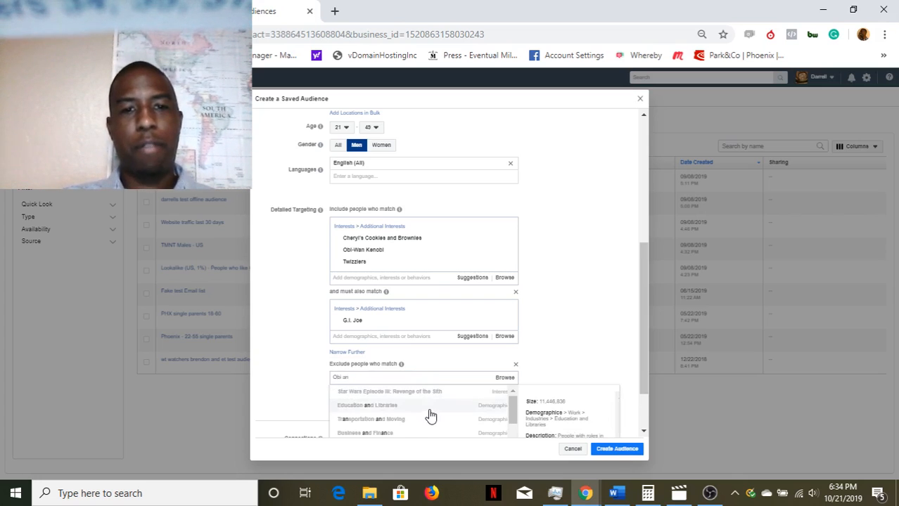
pyautogui.press('BackSpace')
pyautogui.press('BackSpace')
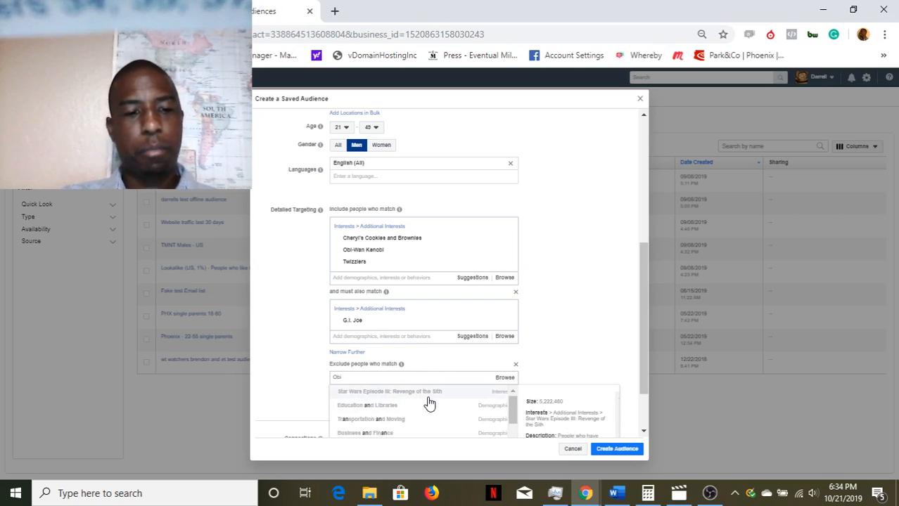
pyautogui.write('wa')
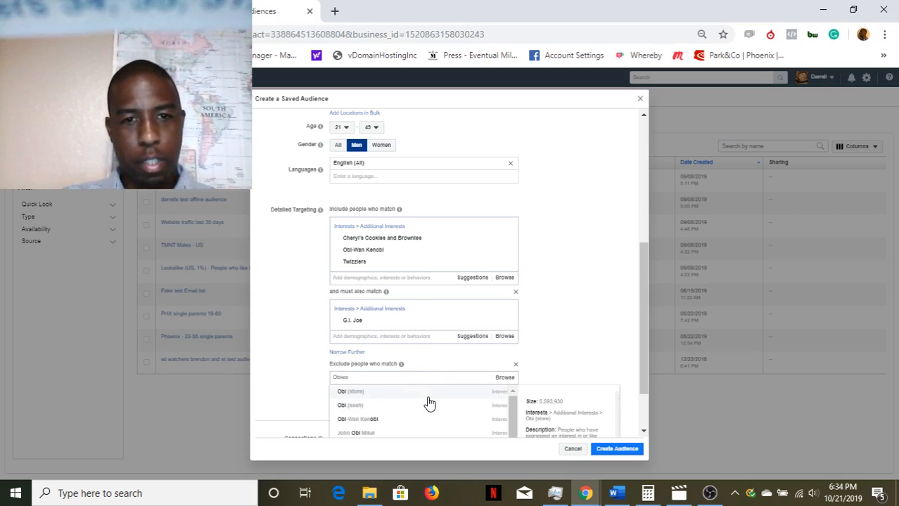
pyautogui.press('BackSpace')
pyautogui.press('BackSpace')
pyautogui.press('BackSpace')
pyautogui.press('BackSpace')
pyautogui.press('BackSpace')
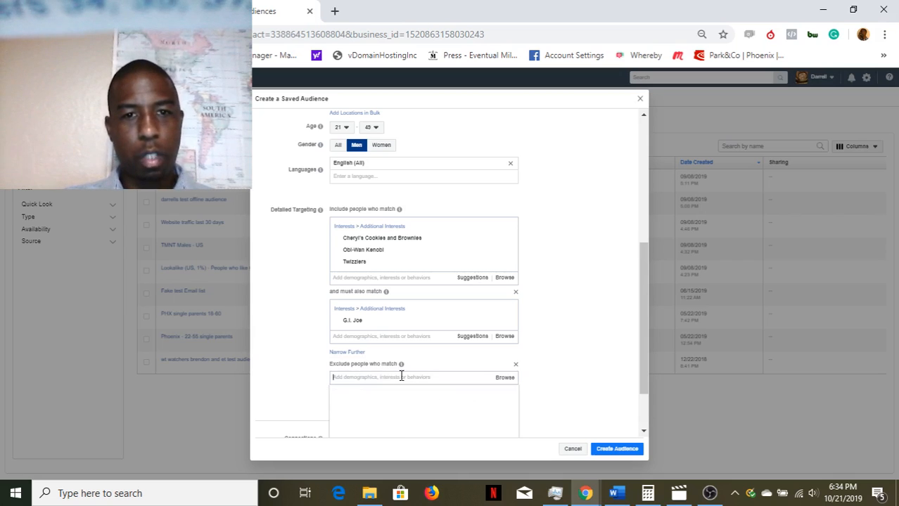
# Narrow the audience further to people who must also match Obi-Wan Kenobi, and remove that interest from the included ones
pyautogui.click(356, 357)
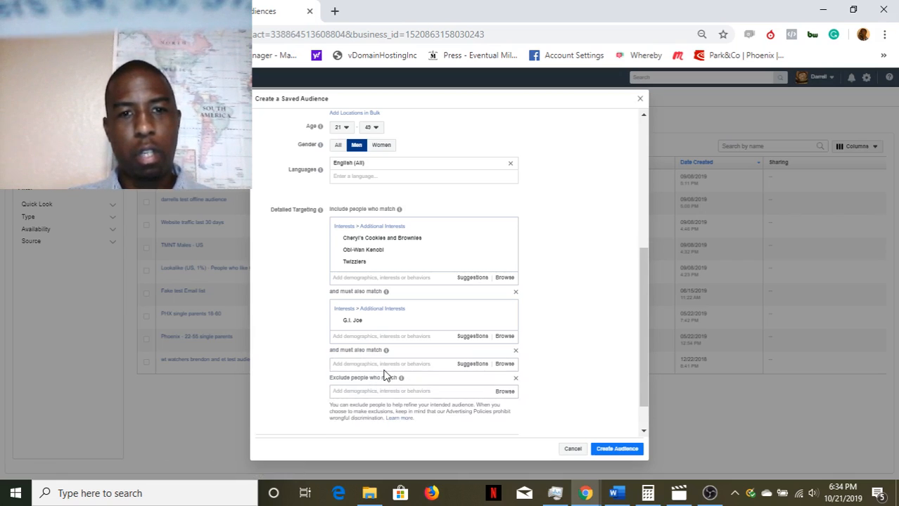
pyautogui.write('Obi')
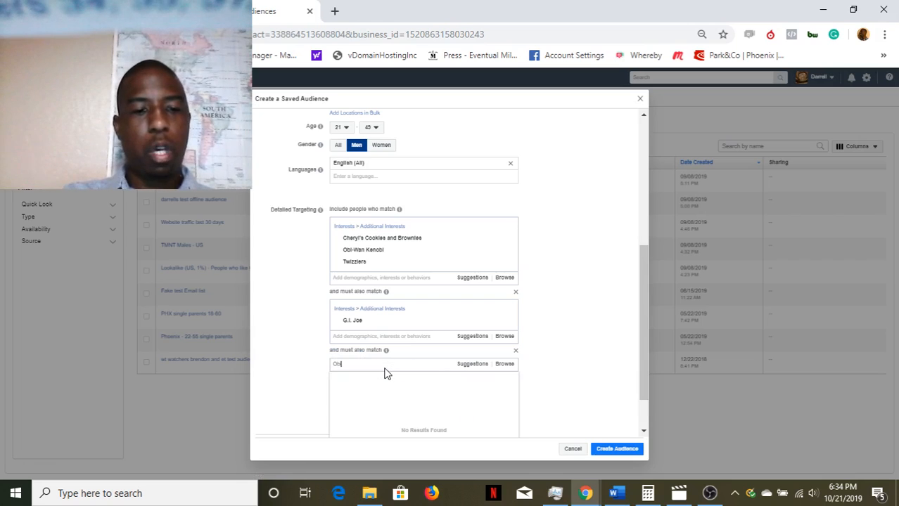
pyautogui.write('-wan')
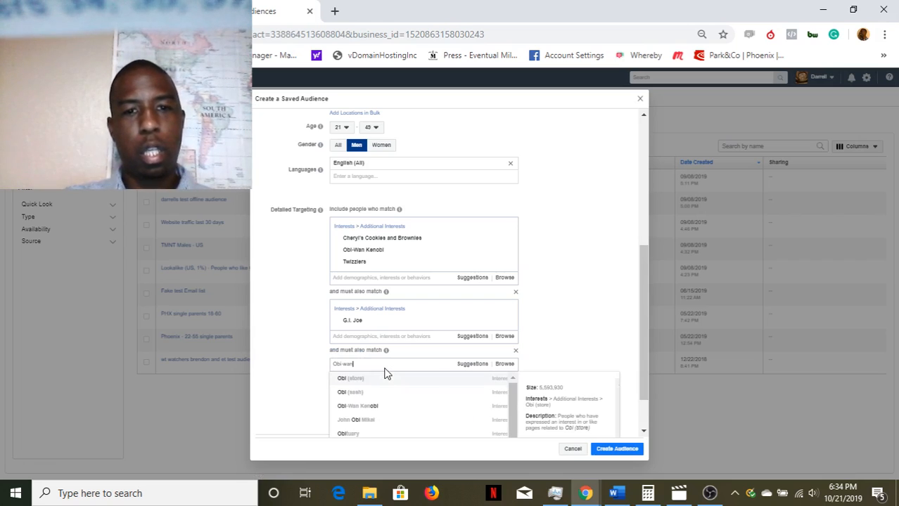
pyautogui.click(390, 379)
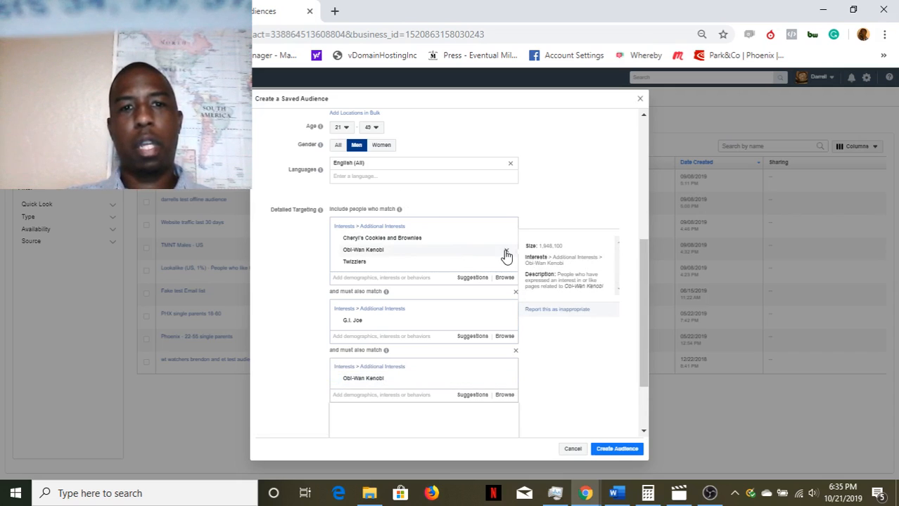
pyautogui.click(506, 253)
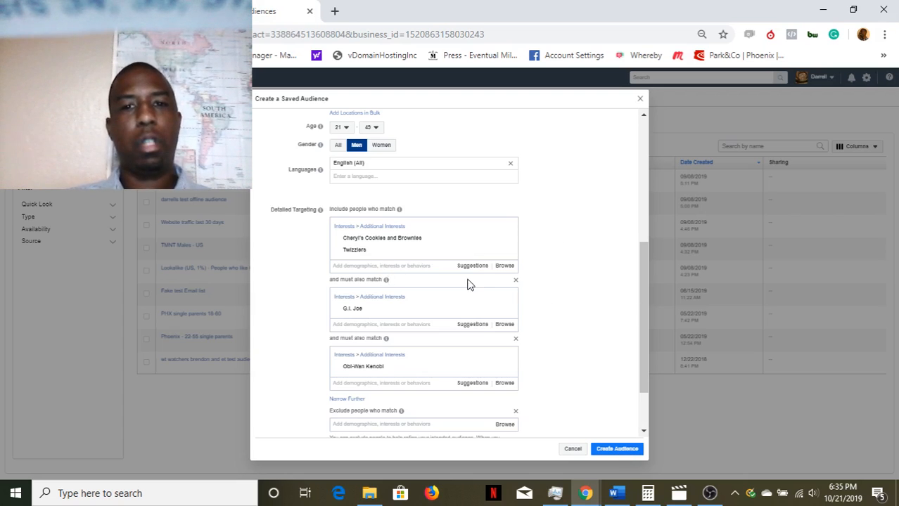
# Move Twizzlers from the included interests to a further must-also-match condition of its own
pyautogui.moveTo(482, 252)
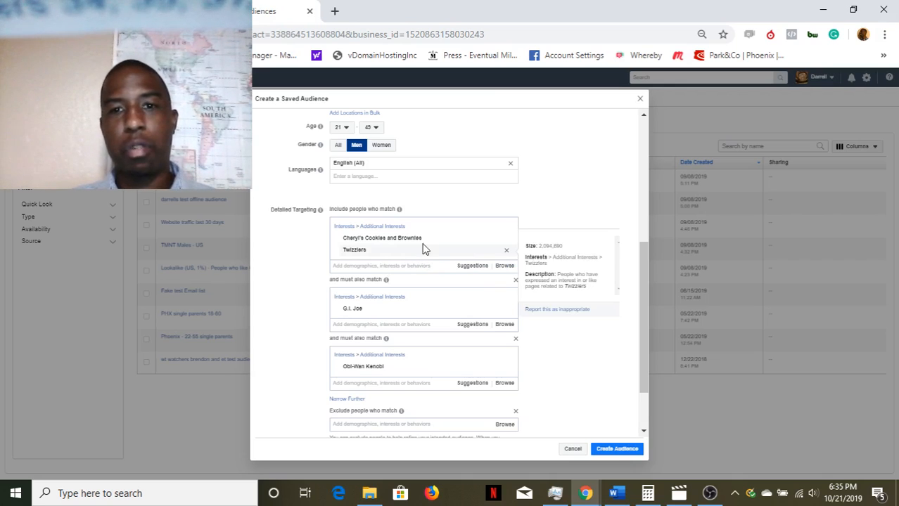
pyautogui.moveTo(430, 238)
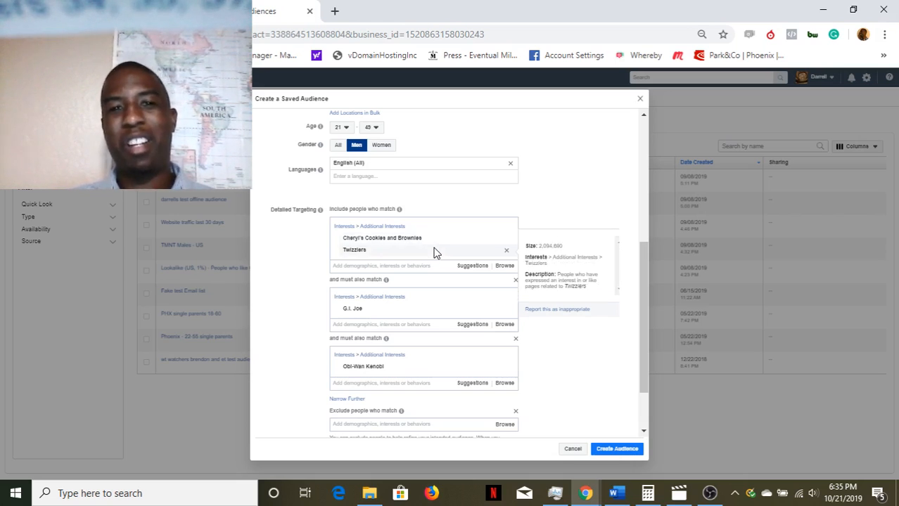
pyautogui.click(506, 252)
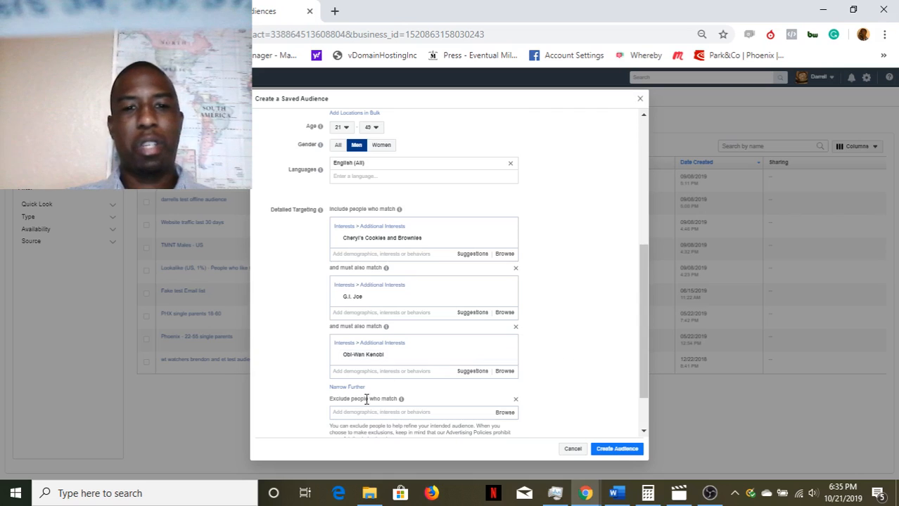
pyautogui.moveTo(645, 332); pyautogui.dragTo(640, 367)
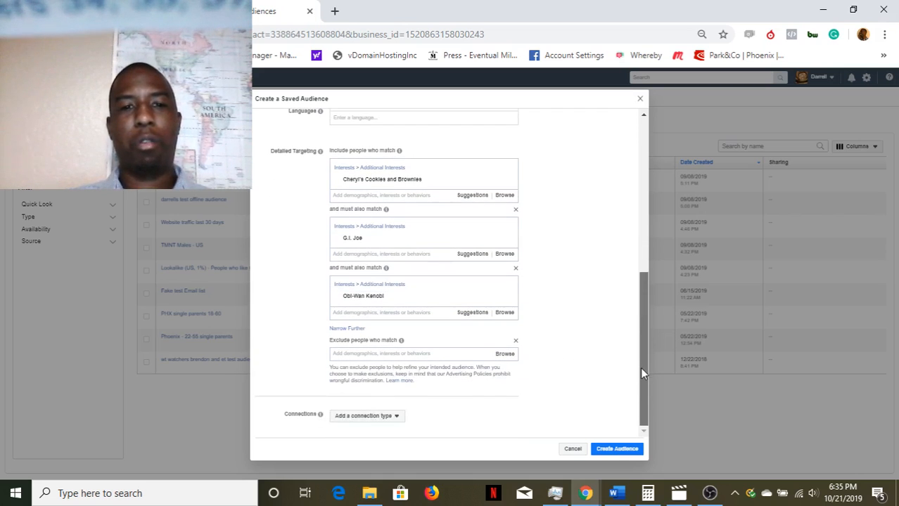
pyautogui.click(356, 329)
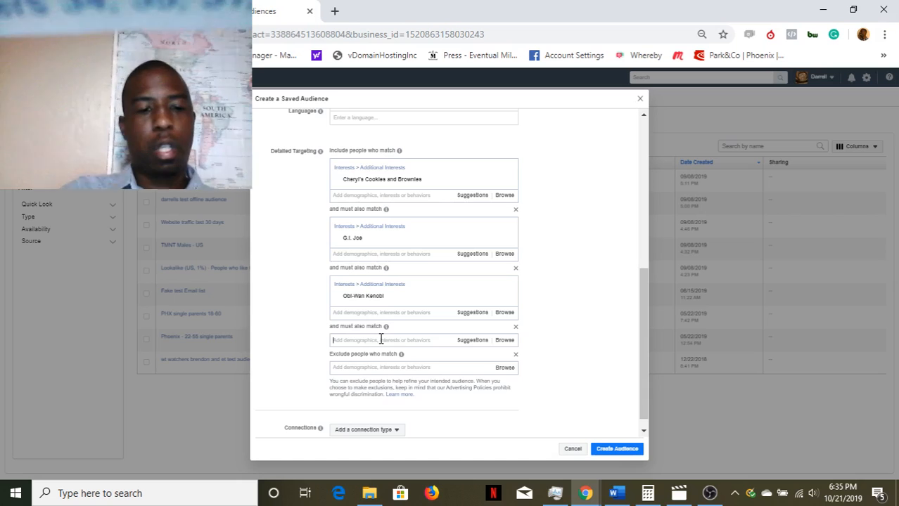
pyautogui.write('Twizzlers')
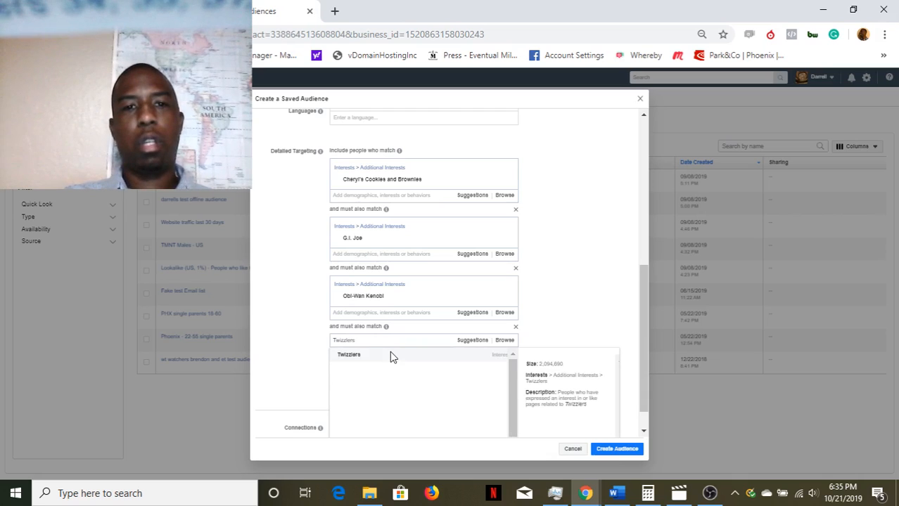
pyautogui.click(389, 355)
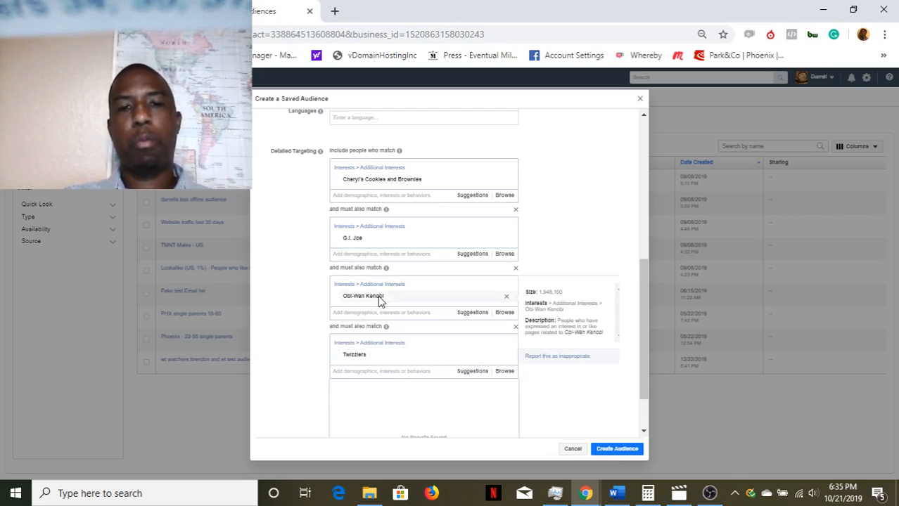
# Create the saved audience with these settings and review its size and targeting details in the audience list
pyautogui.moveTo(378, 360)
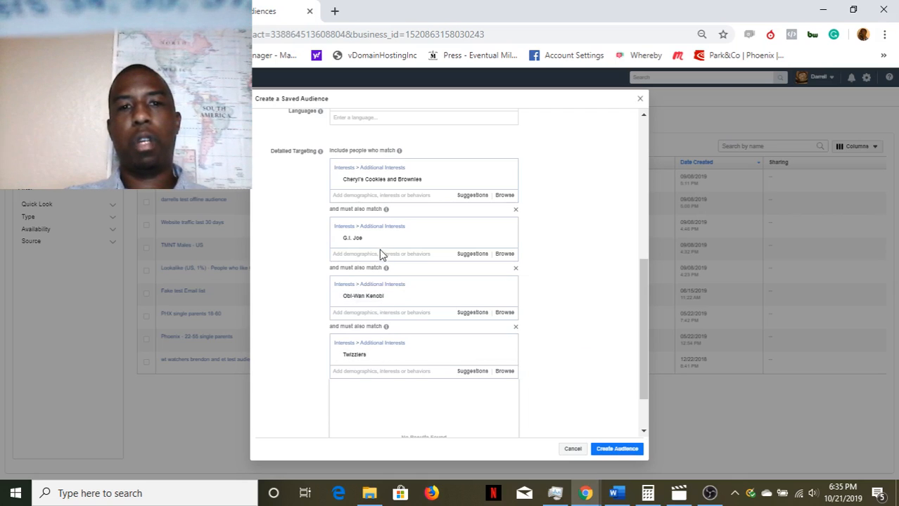
pyautogui.moveTo(364, 240)
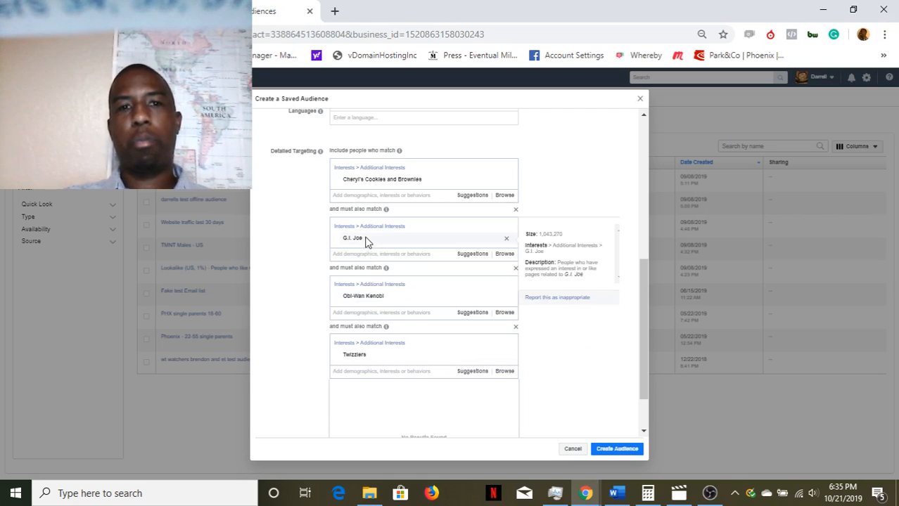
pyautogui.moveTo(387, 186)
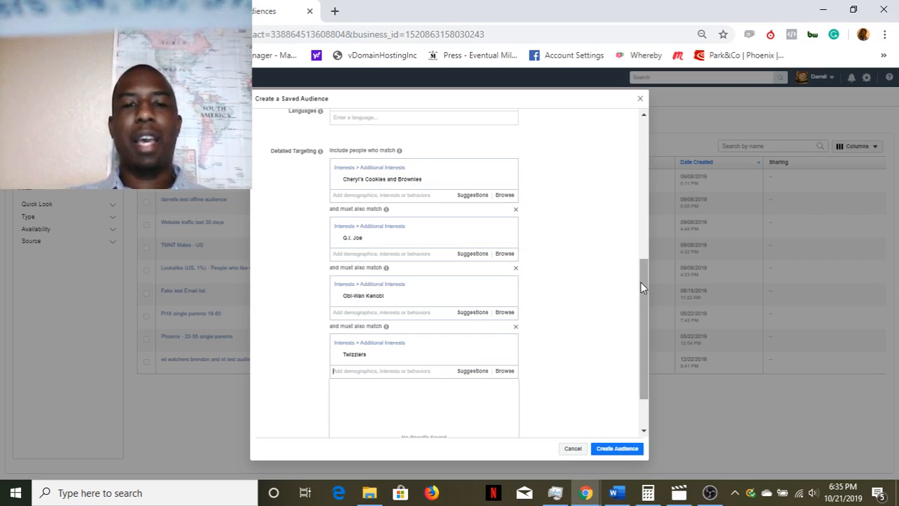
pyautogui.moveTo(640, 287); pyautogui.dragTo(642, 301)
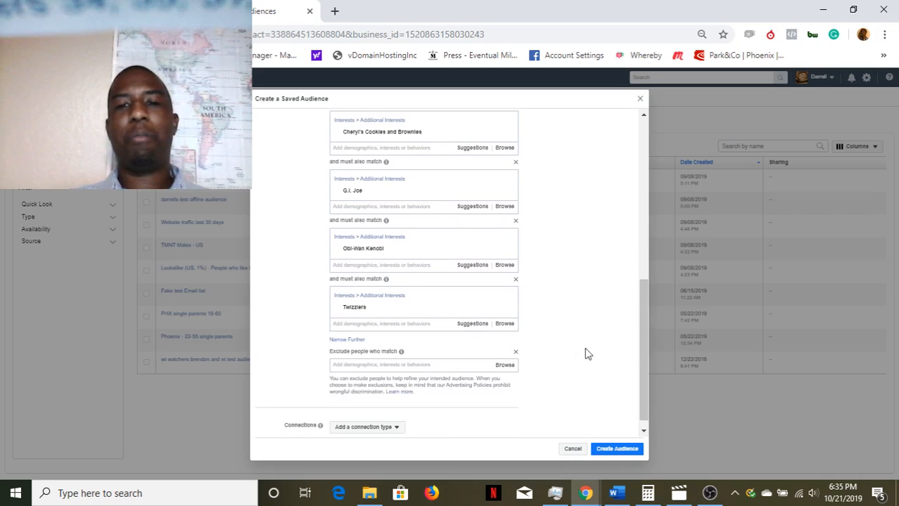
pyautogui.click(615, 450)
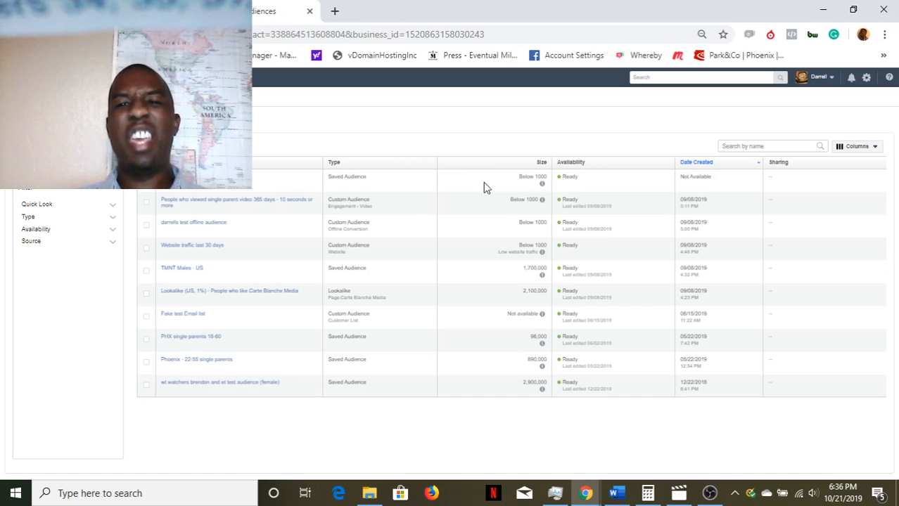
pyautogui.moveTo(541, 183)
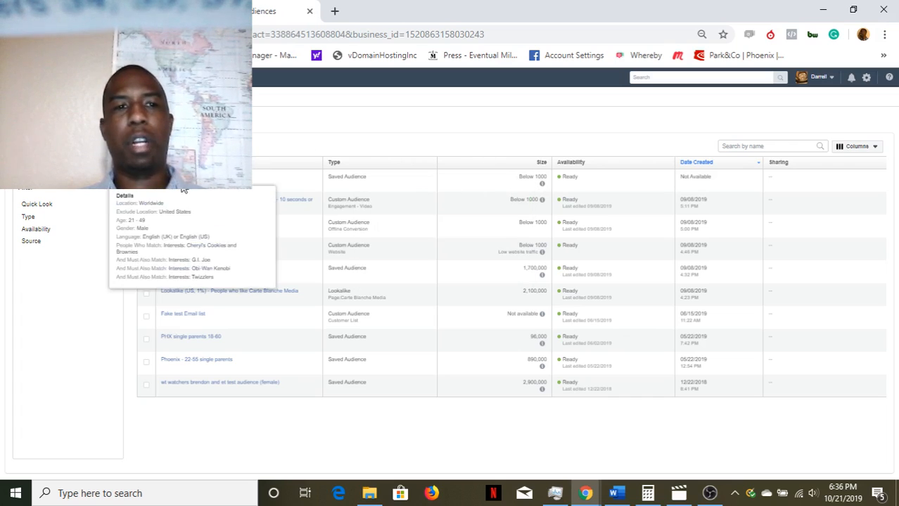
pyautogui.moveTo(184, 179)
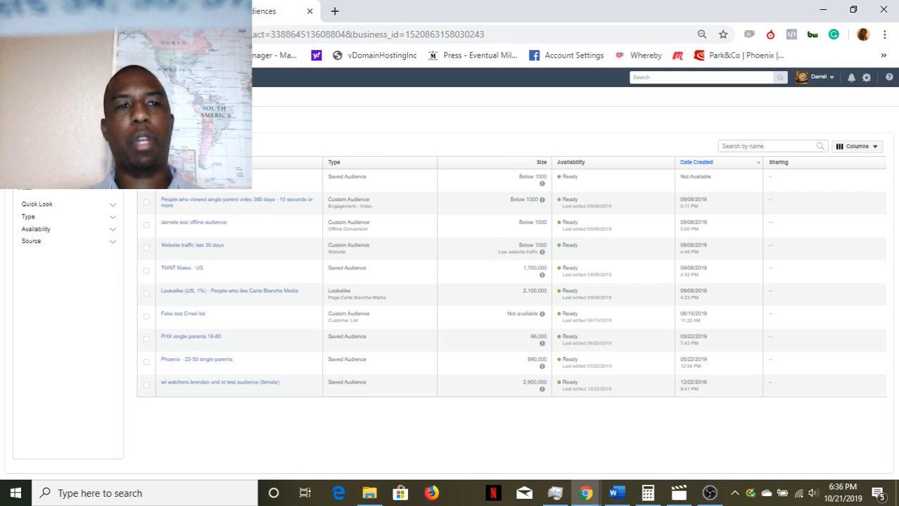